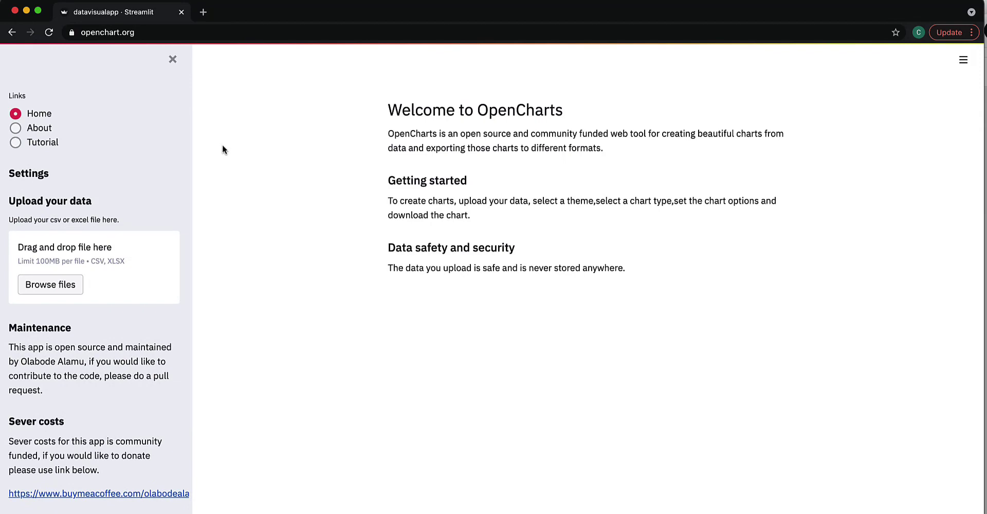
Step: Upload the Iris.csv file from the data folder in Downloads as the chart's source data
{"action": "scroll", "coordinate": [125, 174], "scroll_direction": "down", "scroll_amount": 1}
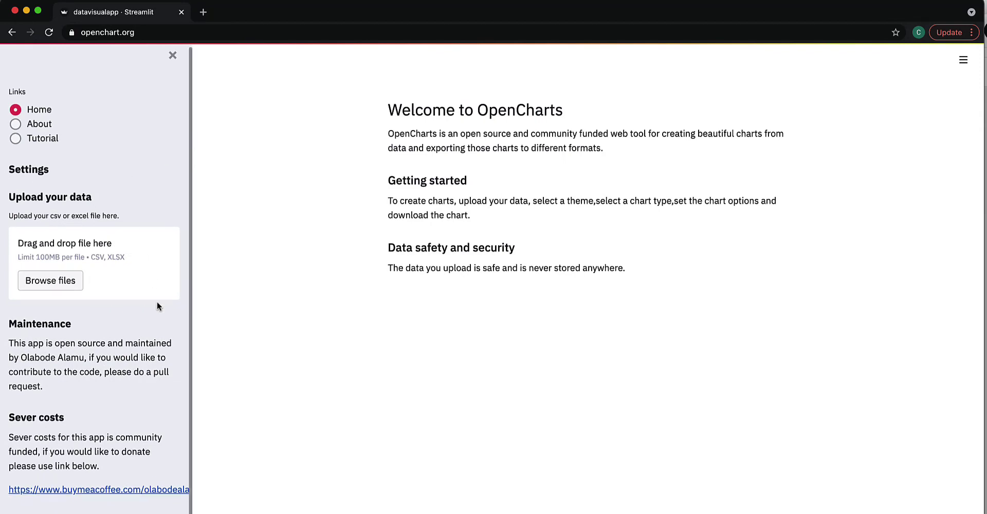
{"action": "left_click", "coordinate": [54, 284]}
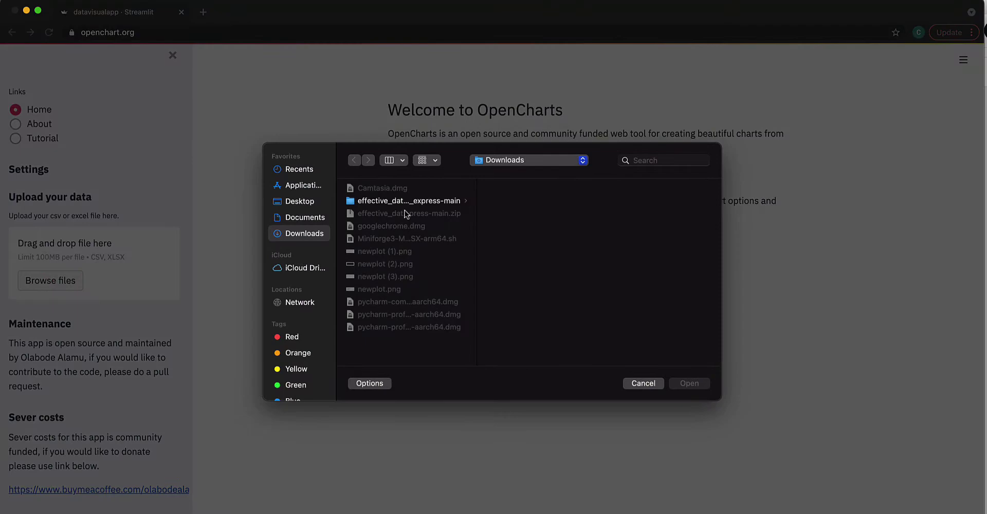
{"action": "left_click", "coordinate": [414, 202]}
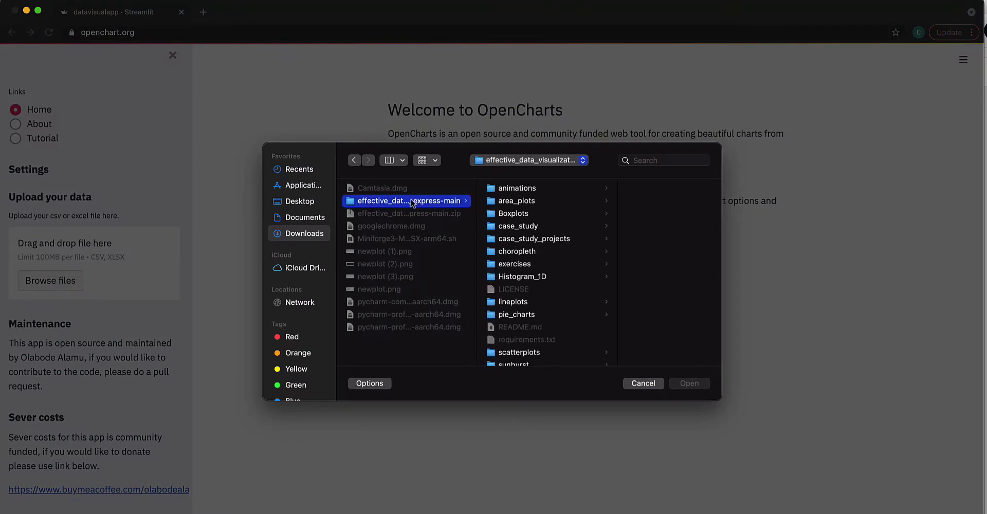
{"action": "left_click", "coordinate": [50, 281]}
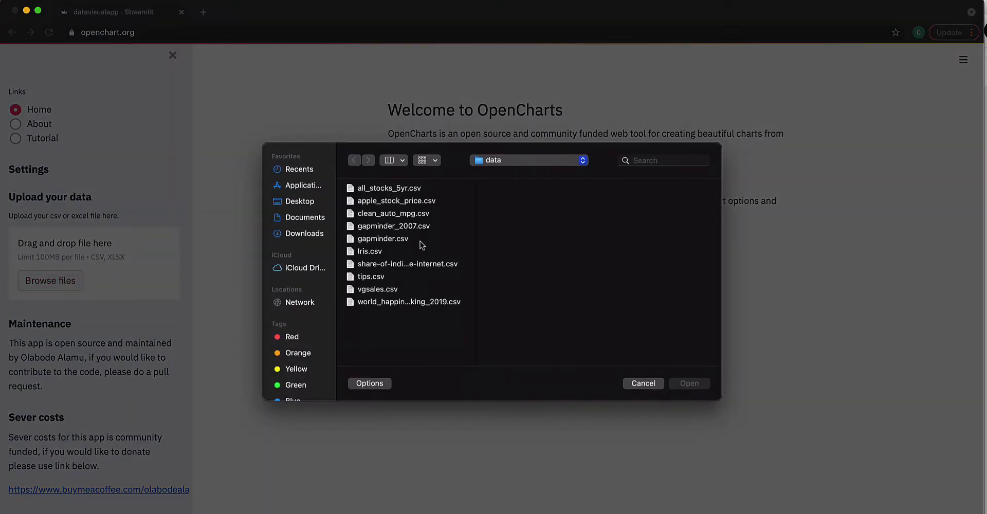
{"action": "double_click", "coordinate": [371, 251]}
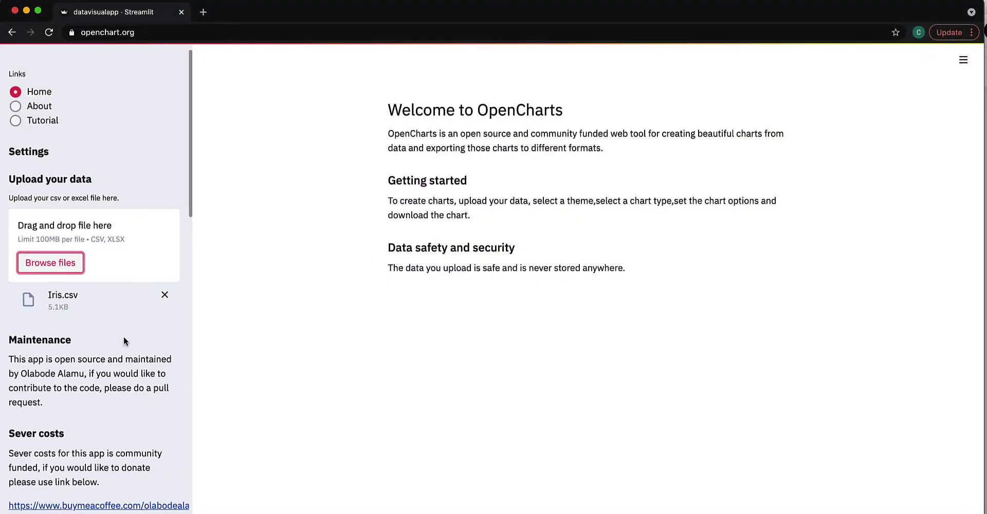
Step: Show the uploaded data with 6 rows, and view the table in full screen before returning to the normal view
{"action": "scroll", "coordinate": [123, 336], "scroll_direction": "down", "scroll_amount": 7}
{"action": "scroll", "coordinate": [124, 337], "scroll_direction": "up", "scroll_amount": 7}
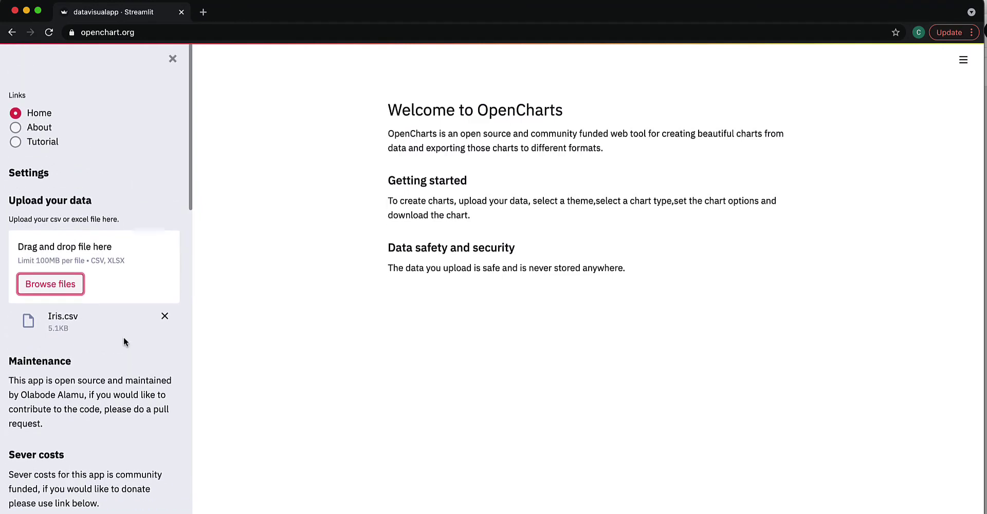
{"action": "scroll", "coordinate": [124, 339], "scroll_direction": "down", "scroll_amount": 6}
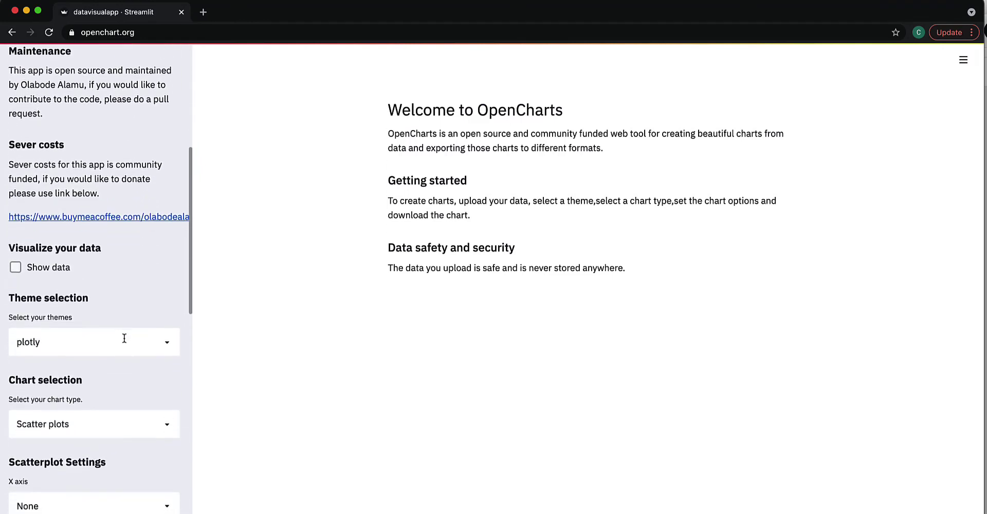
{"action": "left_click", "coordinate": [15, 268]}
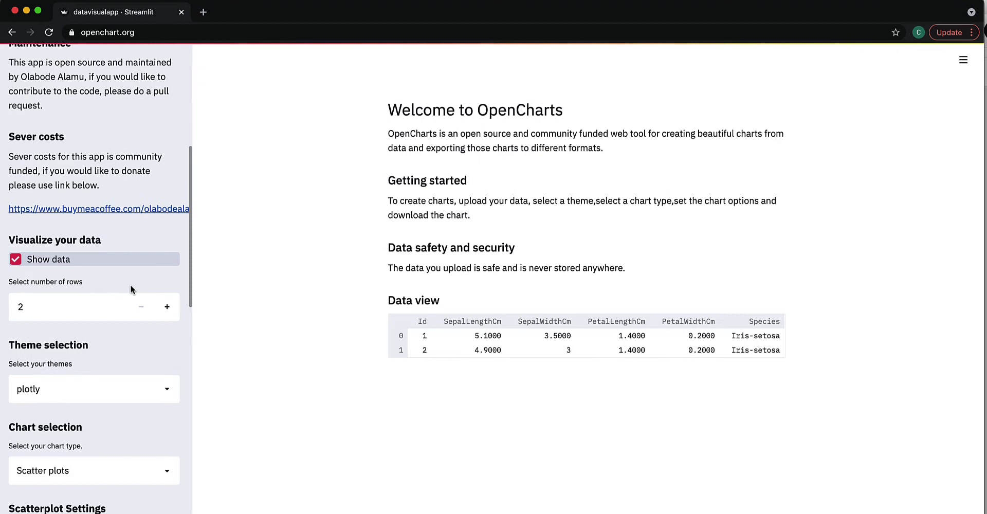
{"action": "left_click", "coordinate": [167, 307]}
{"action": "left_click", "coordinate": [167, 308]}
{"action": "left_click", "coordinate": [167, 307]}
{"action": "left_click", "coordinate": [167, 307]}
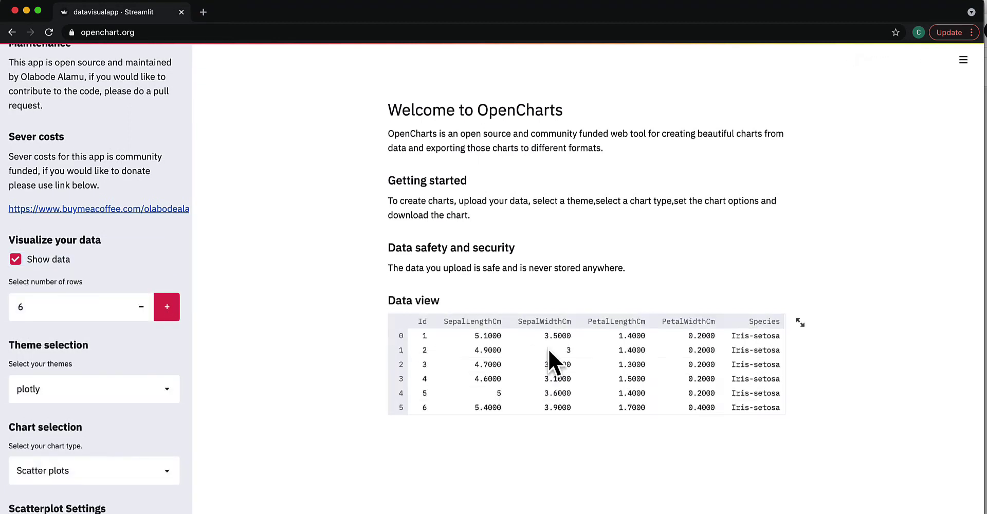
{"action": "left_click", "coordinate": [801, 323]}
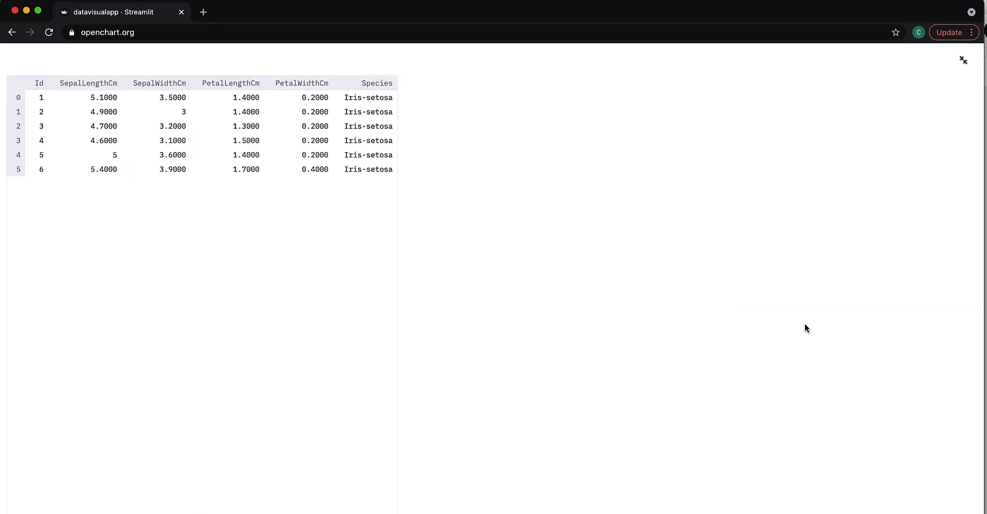
{"action": "left_click", "coordinate": [964, 60]}
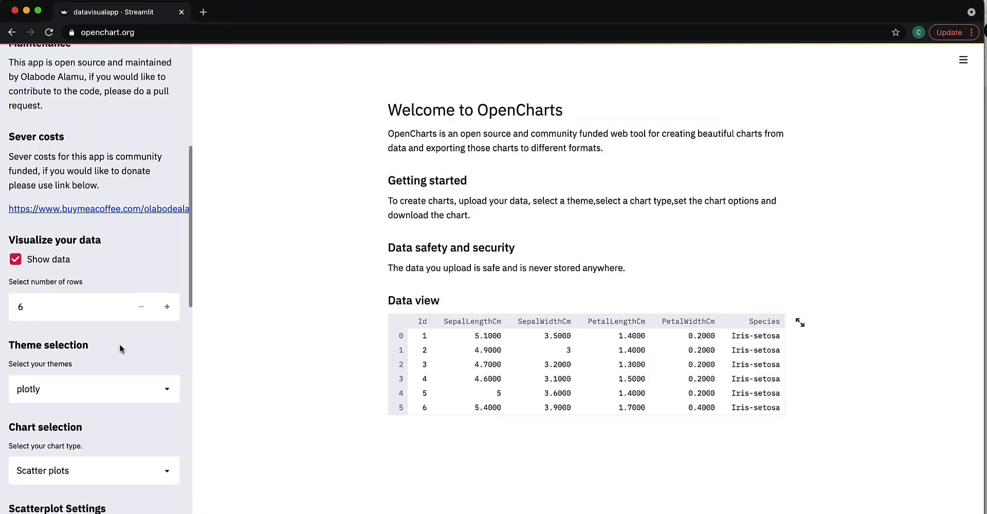
Step: Set the scatter plot's X axis to SepalLengthCm and its Y axis to PetalLengthCm
{"action": "scroll", "coordinate": [117, 347], "scroll_direction": "down", "scroll_amount": 3}
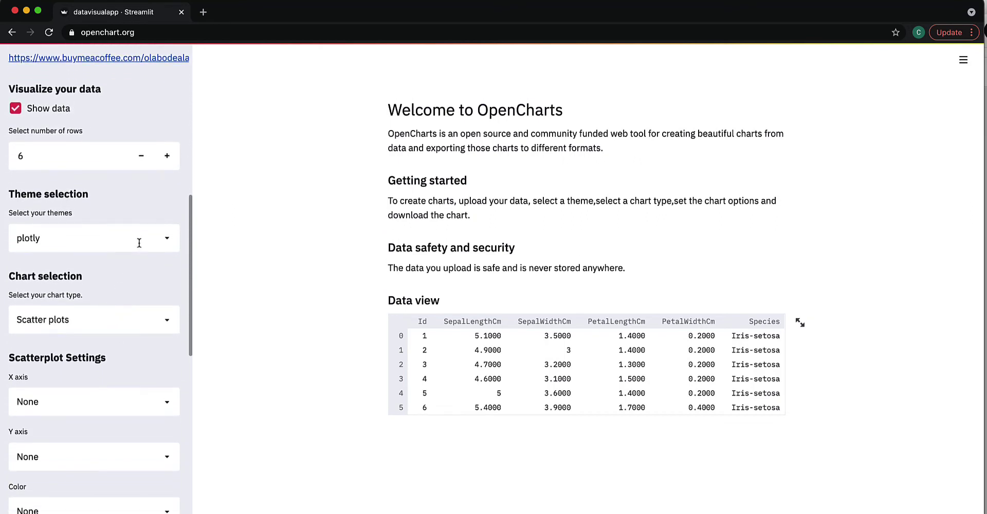
{"action": "scroll", "coordinate": [138, 293], "scroll_direction": "down", "scroll_amount": 2}
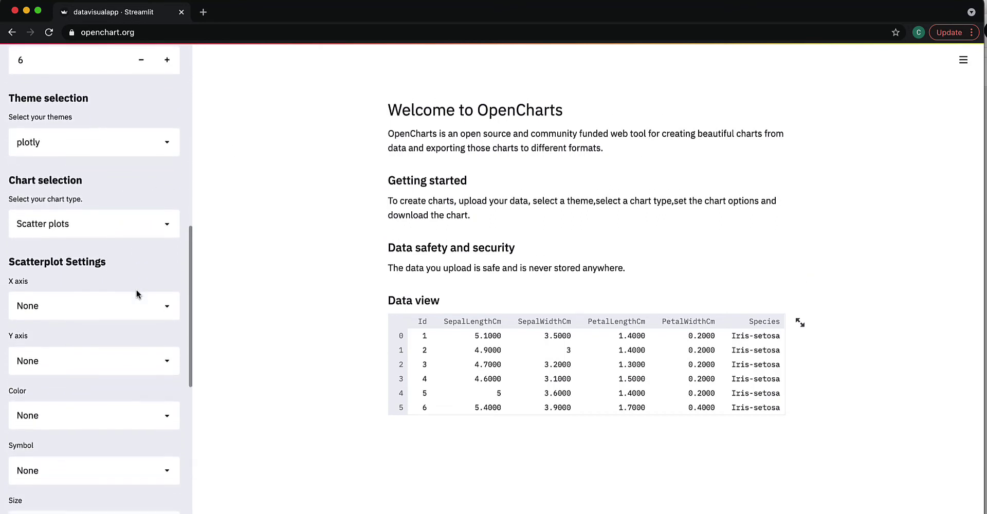
{"action": "left_click", "coordinate": [139, 300]}
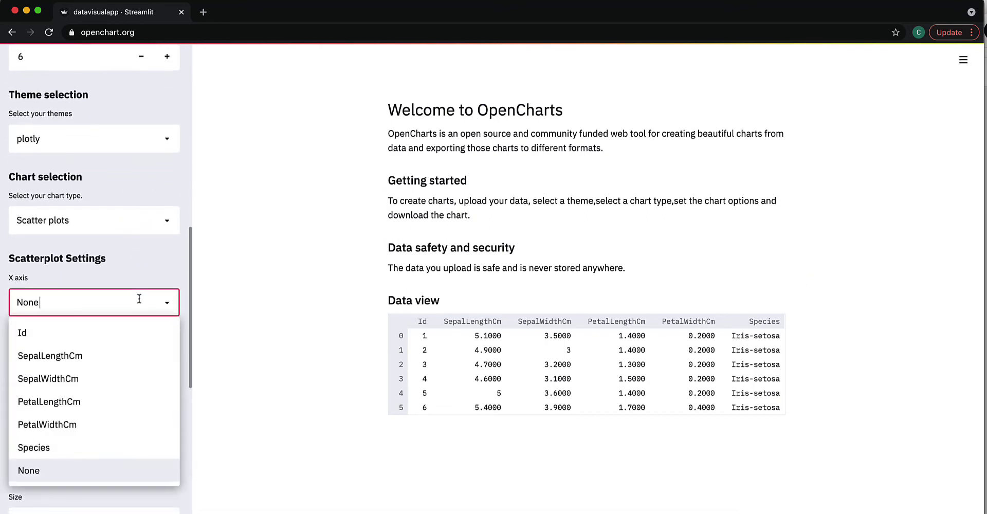
{"action": "left_click", "coordinate": [123, 355]}
{"action": "left_click", "coordinate": [132, 360]}
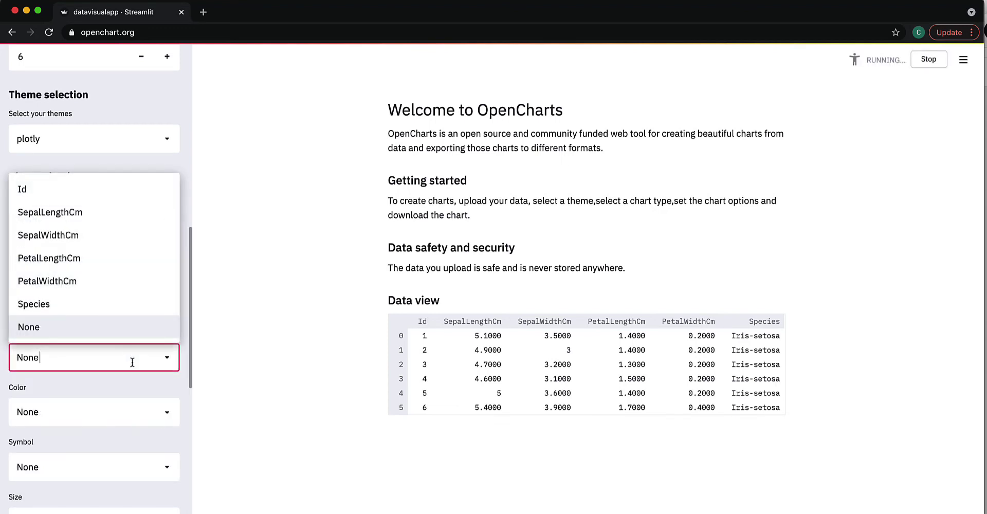
{"action": "left_click", "coordinate": [88, 267]}
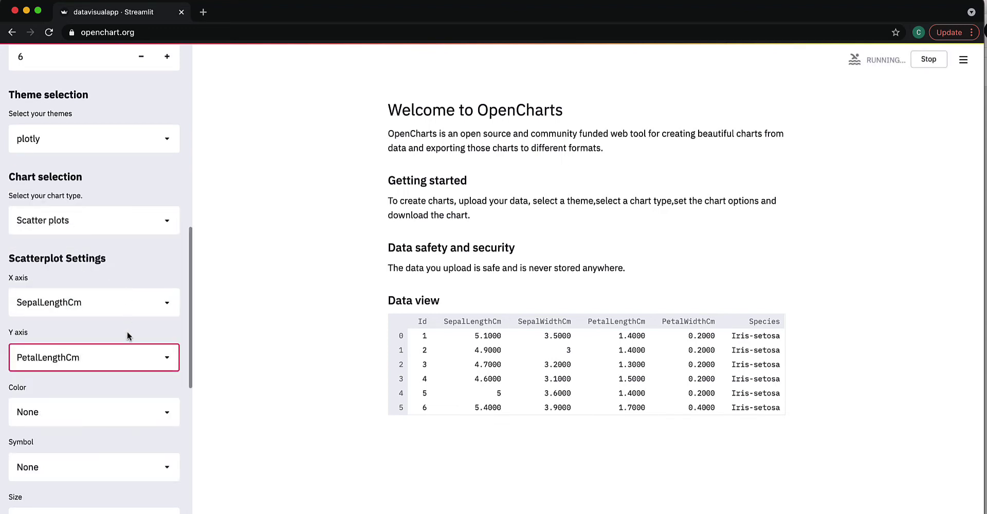
Step: Size the scatter plot's markers by PetalWidthCm and color them by Species
{"action": "scroll", "coordinate": [127, 335], "scroll_direction": "down", "scroll_amount": 2}
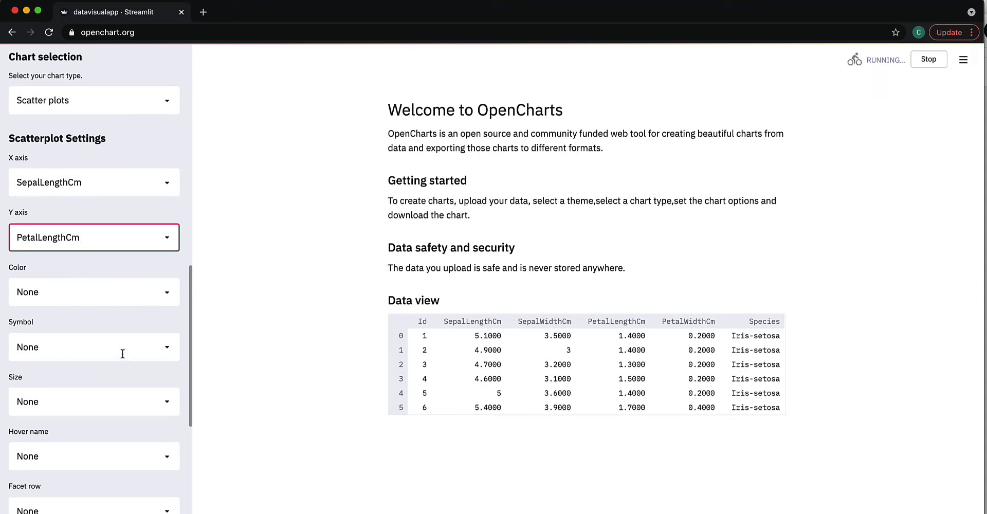
{"action": "left_click", "coordinate": [119, 401]}
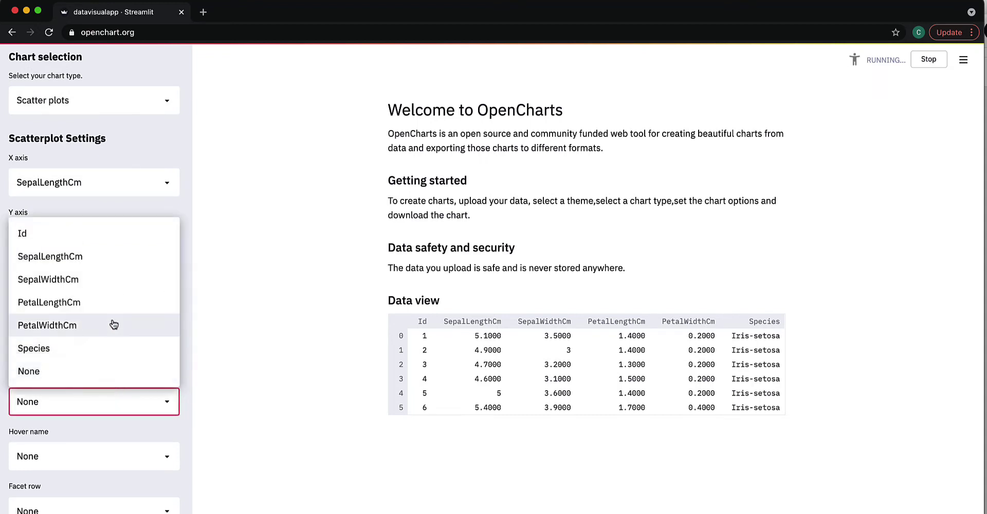
{"action": "left_click", "coordinate": [126, 327]}
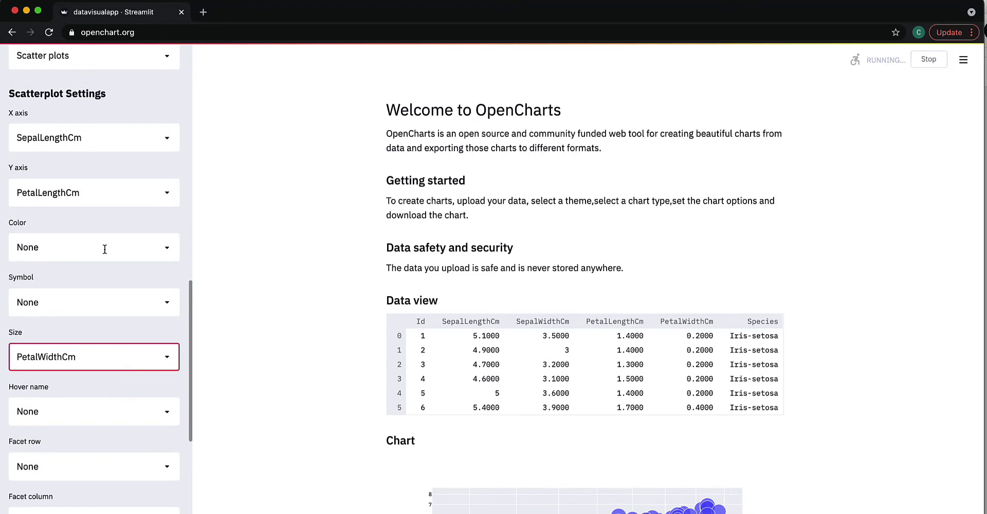
{"action": "left_click", "coordinate": [105, 249]}
{"action": "left_click", "coordinate": [104, 393]}
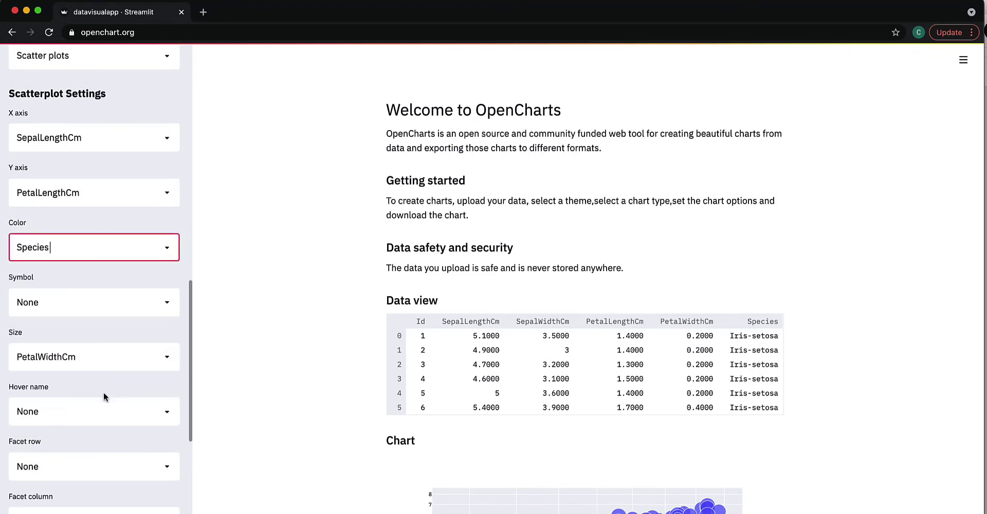
Step: Set the scatter plot's hover name to SepalWidthCm and check the tooltips of individual data points
{"action": "scroll", "coordinate": [133, 342], "scroll_direction": "down", "scroll_amount": 5}
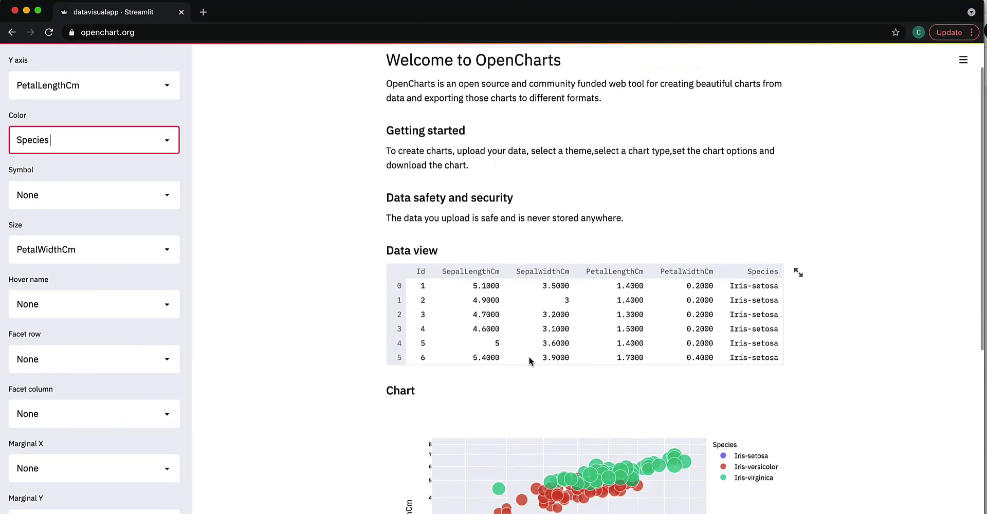
{"action": "scroll", "coordinate": [530, 335], "scroll_direction": "down", "scroll_amount": 5}
{"action": "scroll", "coordinate": [529, 358], "scroll_direction": "down", "scroll_amount": 2}
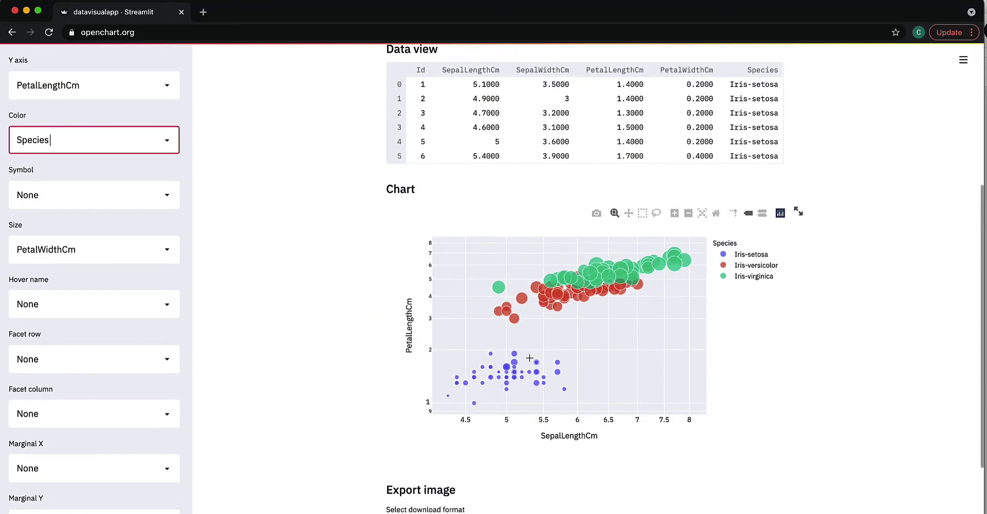
{"action": "scroll", "coordinate": [530, 360], "scroll_direction": "down", "scroll_amount": 3}
{"action": "scroll", "coordinate": [530, 362], "scroll_direction": "down", "scroll_amount": 1}
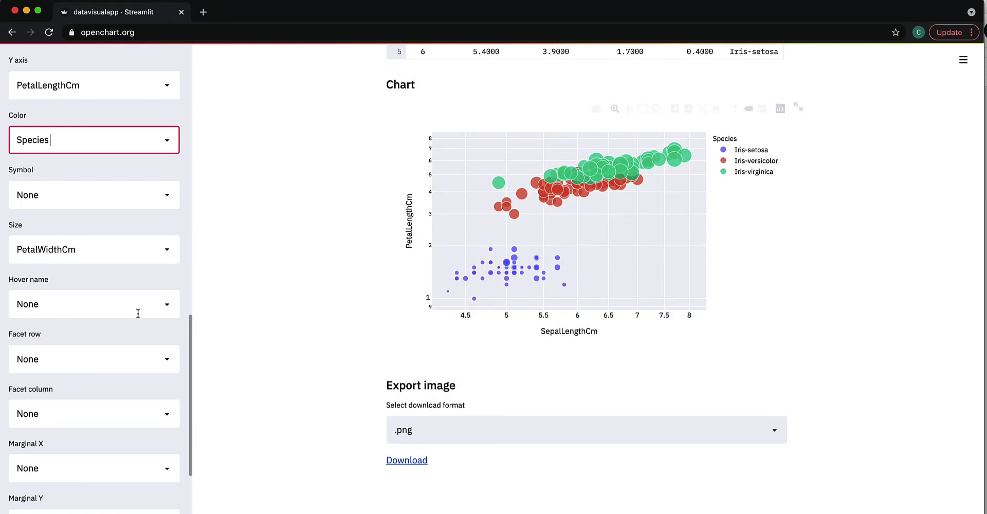
{"action": "scroll", "coordinate": [103, 311], "scroll_direction": "down", "scroll_amount": 1}
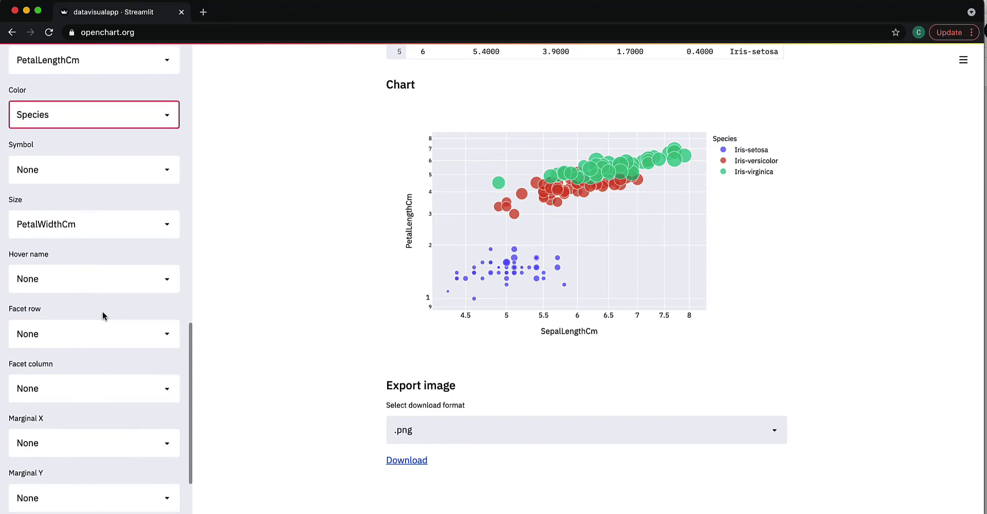
{"action": "left_click", "coordinate": [104, 283]}
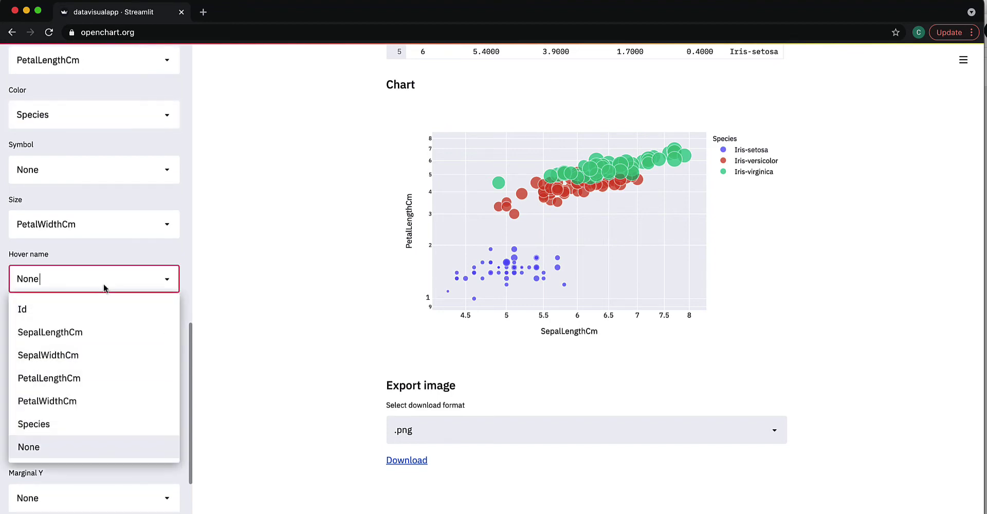
{"action": "left_click", "coordinate": [121, 360]}
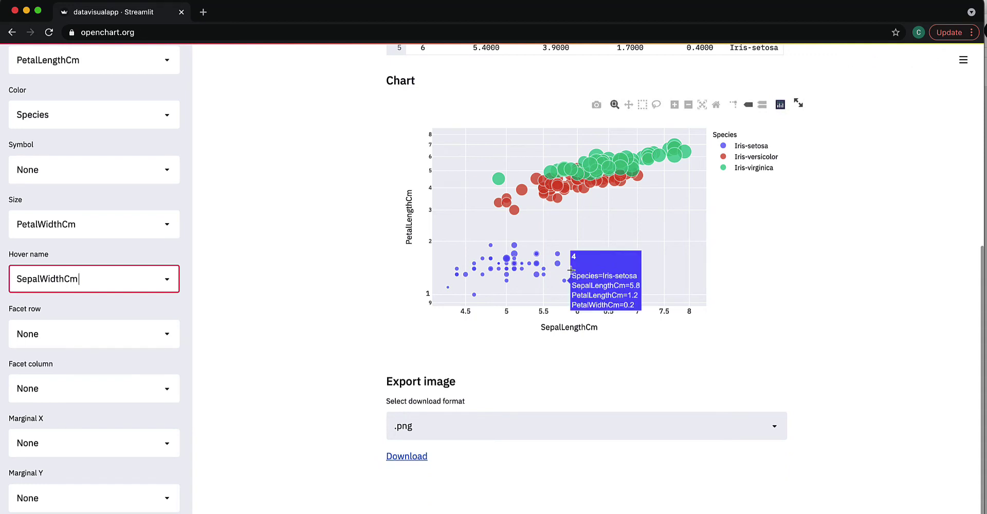
{"action": "mouse_move", "coordinate": [564, 268]}
{"action": "mouse_move", "coordinate": [511, 214]}
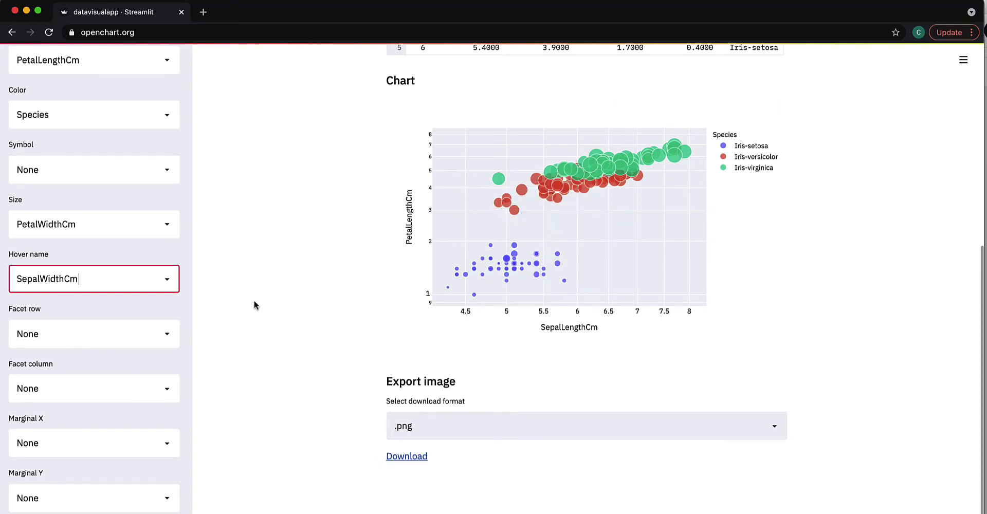
Step: Add a box plot as the chart's marginal Y and a violin plot as its marginal X
{"action": "scroll", "coordinate": [139, 303], "scroll_direction": "down", "scroll_amount": 5}
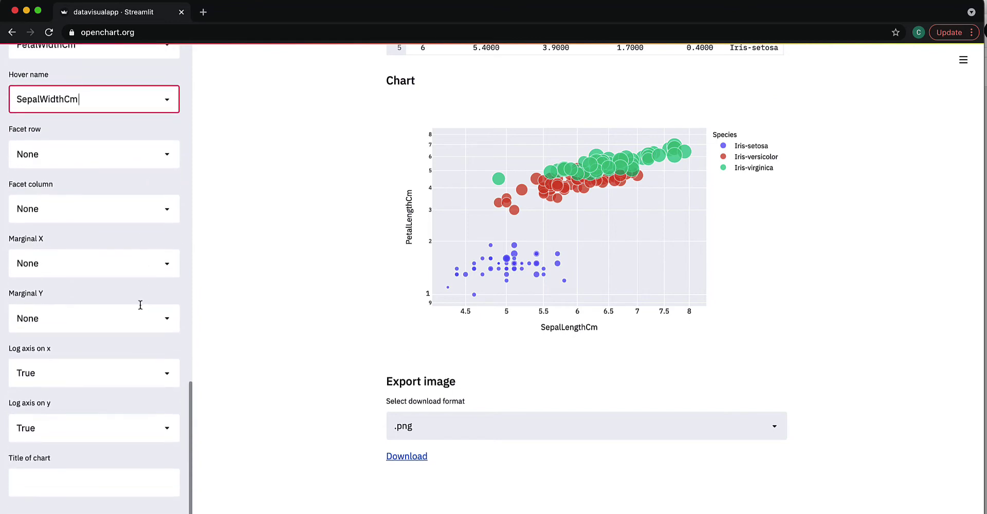
{"action": "left_click", "coordinate": [146, 319]}
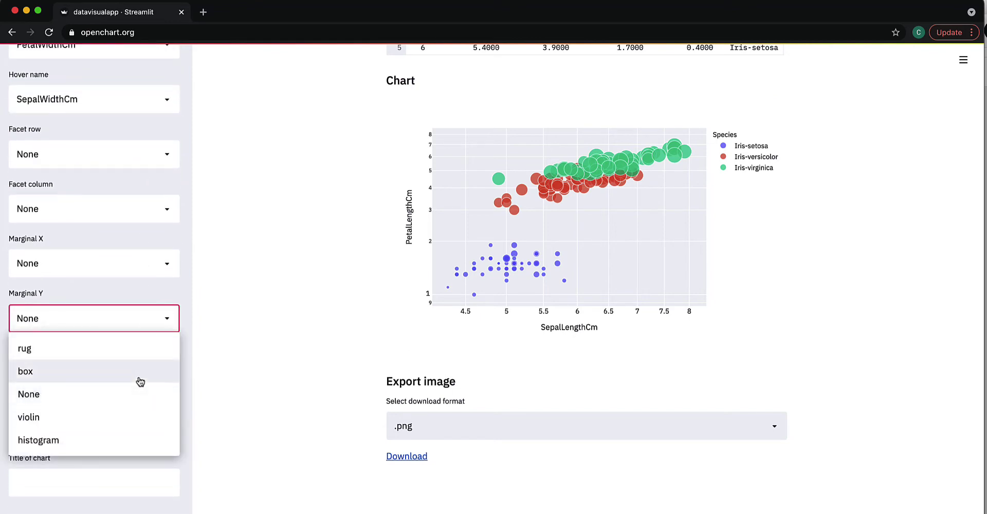
{"action": "left_click", "coordinate": [142, 381]}
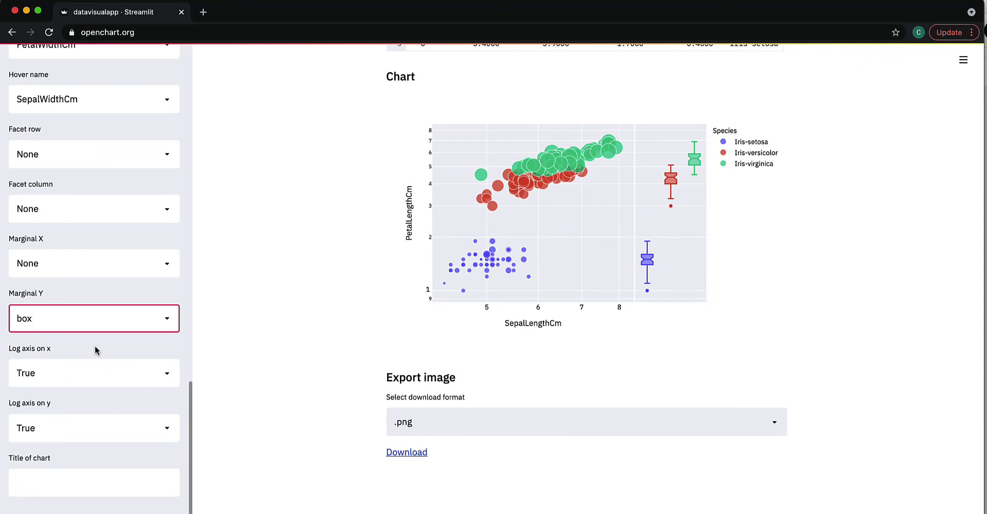
{"action": "left_click", "coordinate": [89, 266]}
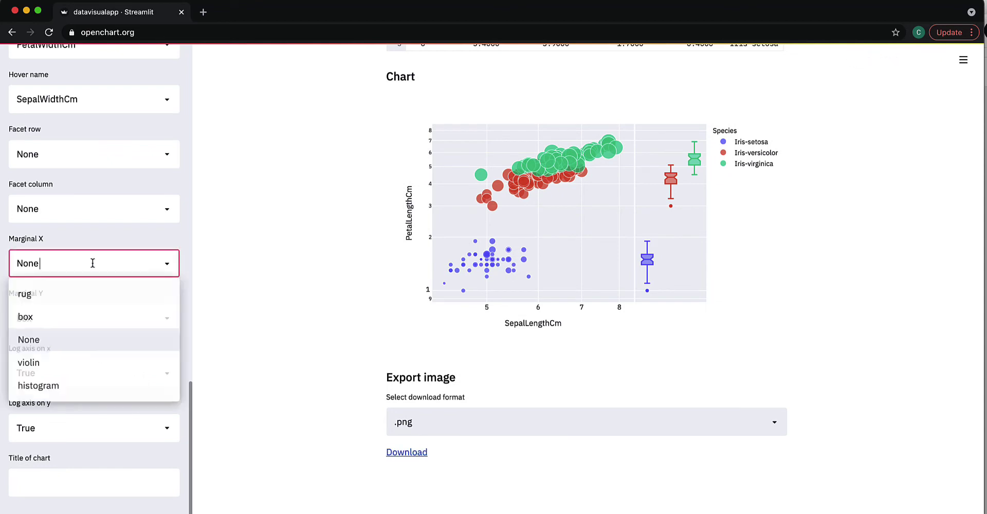
{"action": "left_click", "coordinate": [126, 363]}
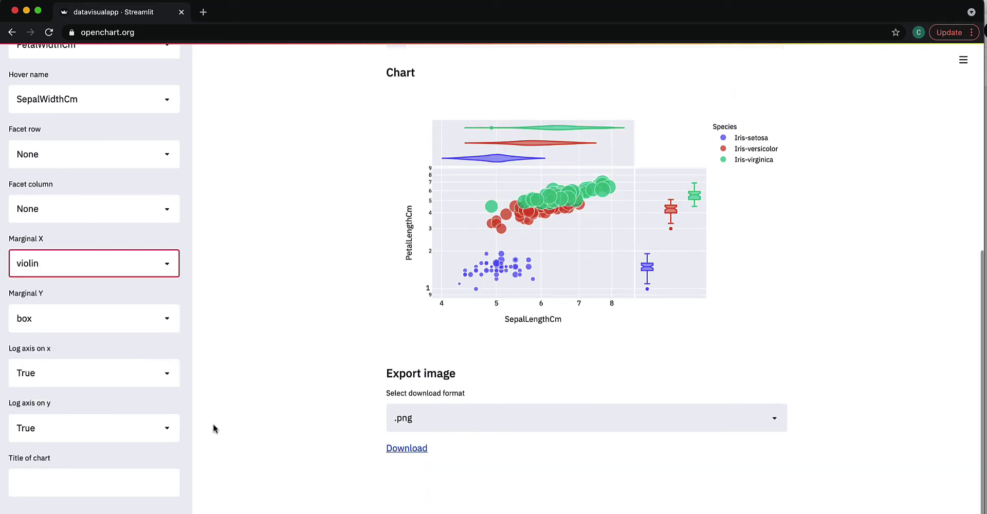
Step: Turn off logarithmic scaling on both axes by setting log axis on x and on y to False
{"action": "left_click", "coordinate": [119, 375]}
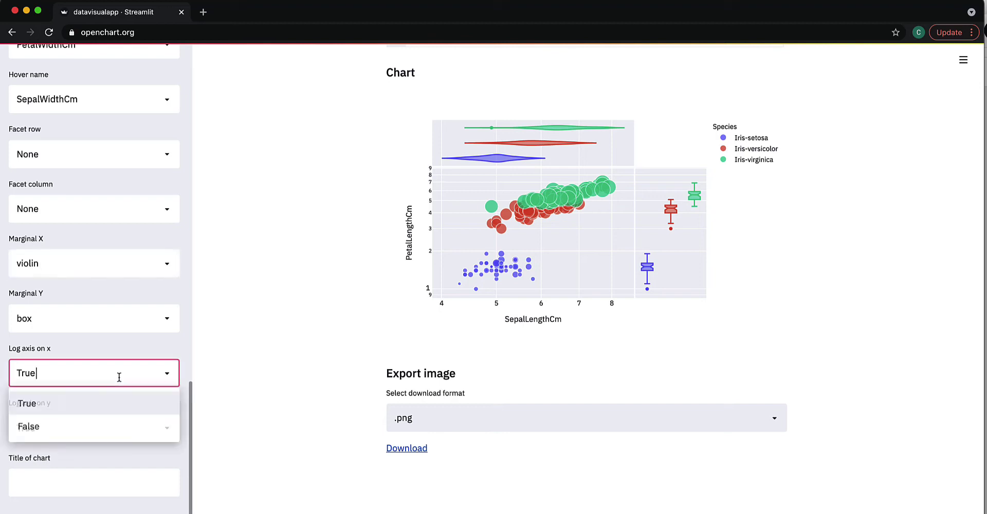
{"action": "left_click", "coordinate": [133, 428]}
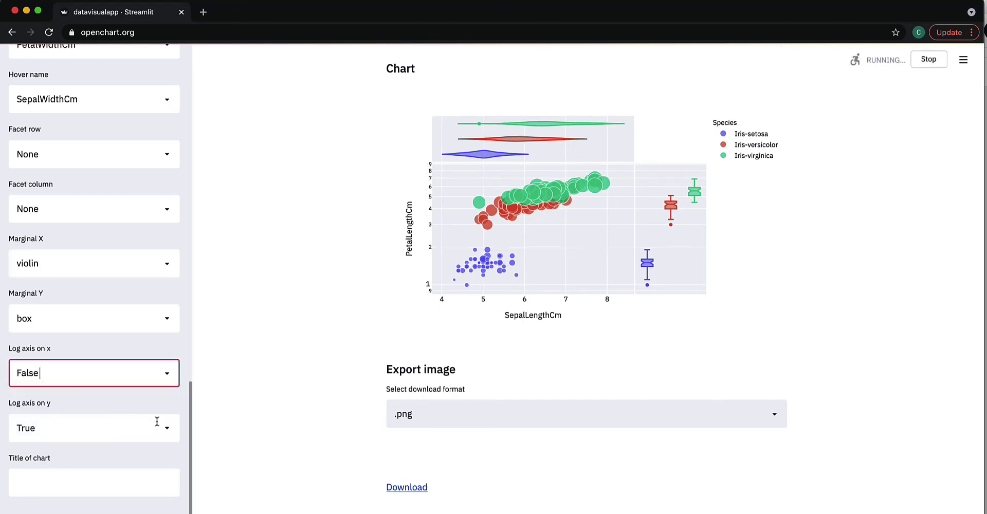
{"action": "left_click", "coordinate": [158, 430]}
{"action": "left_click", "coordinate": [135, 476]}
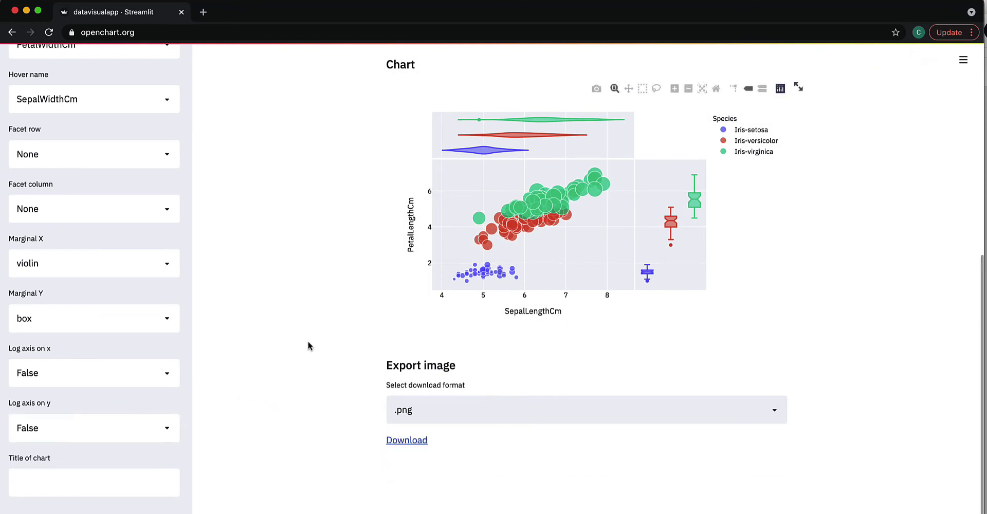
Step: Set the scatter plot's chart title to "Iris dataset"
{"action": "scroll", "coordinate": [170, 361], "scroll_direction": "up", "scroll_amount": 1}
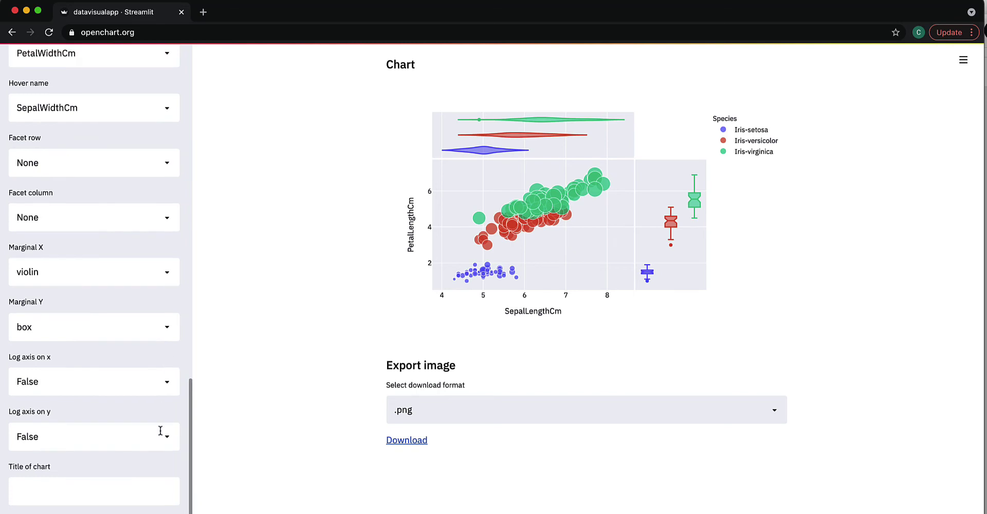
{"action": "scroll", "coordinate": [160, 431], "scroll_direction": "down", "scroll_amount": 1}
{"action": "left_click", "coordinate": [144, 486]}
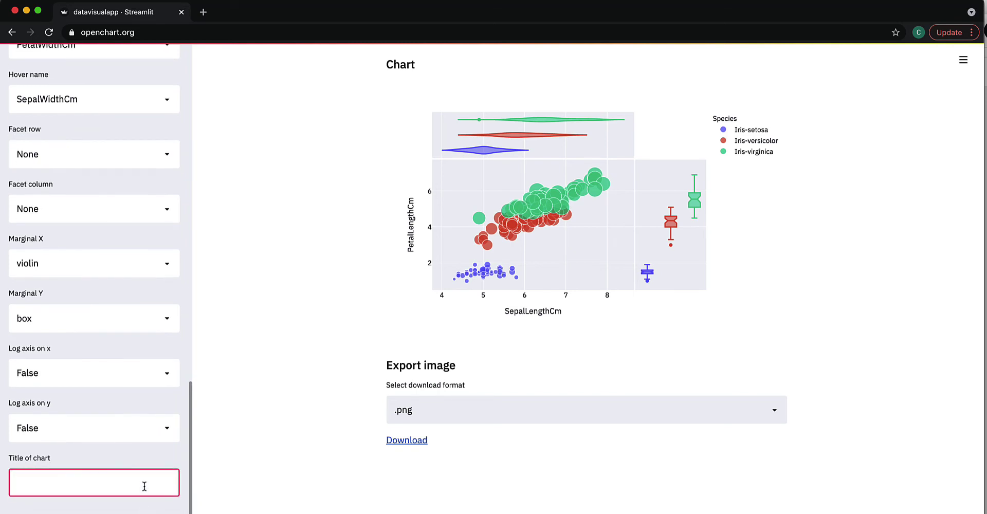
{"action": "type", "text": "Iris dataset"}
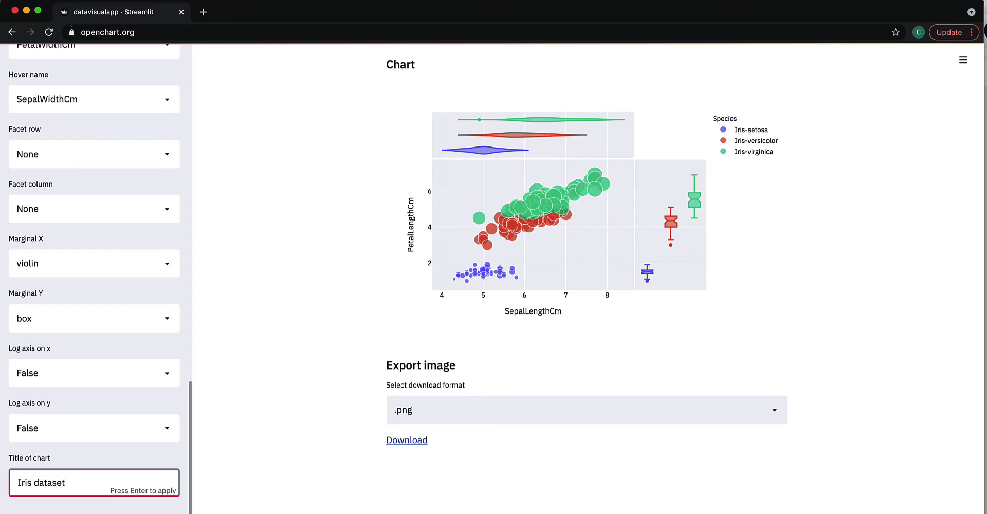
{"action": "key", "text": "Return"}
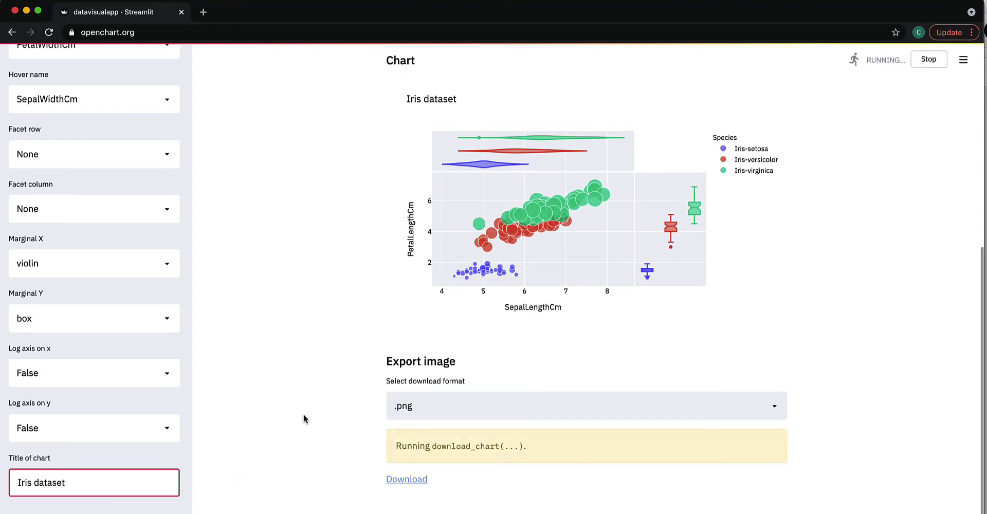
Step: Try splitting the scatter plot into facet rows by Species, and return the facet row setting to None
{"action": "scroll", "coordinate": [132, 258], "scroll_direction": "up", "scroll_amount": 3}
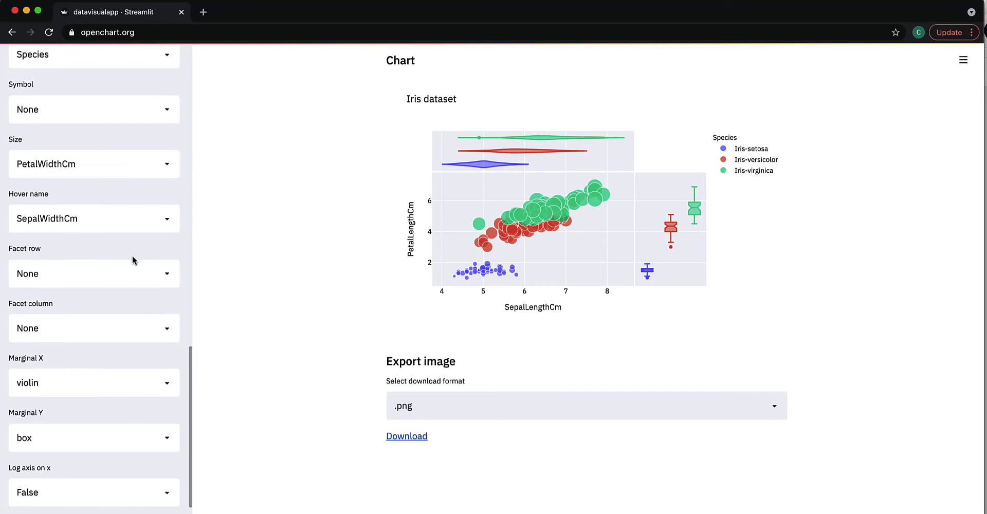
{"action": "scroll", "coordinate": [132, 260], "scroll_direction": "up", "scroll_amount": 5}
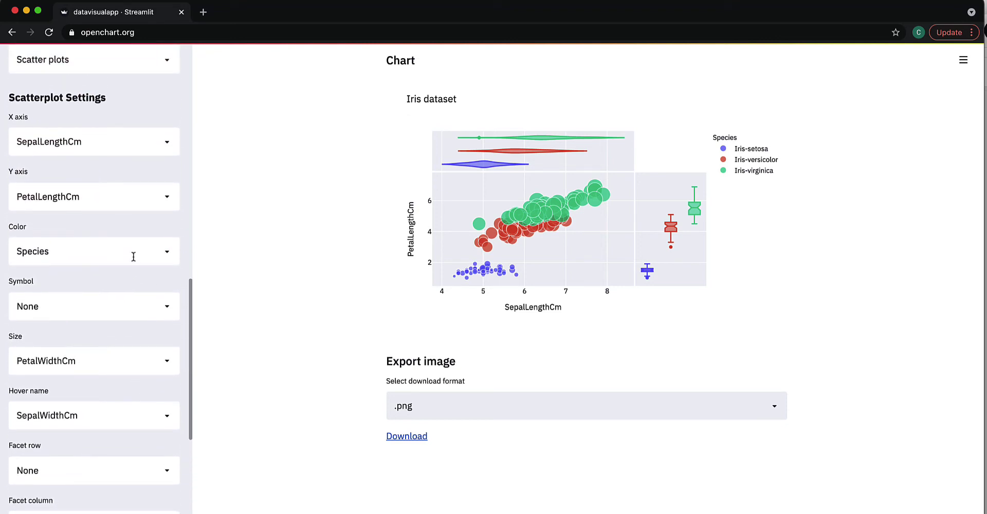
{"action": "scroll", "coordinate": [134, 257], "scroll_direction": "up", "scroll_amount": 1}
{"action": "scroll", "coordinate": [133, 257], "scroll_direction": "down", "scroll_amount": 3}
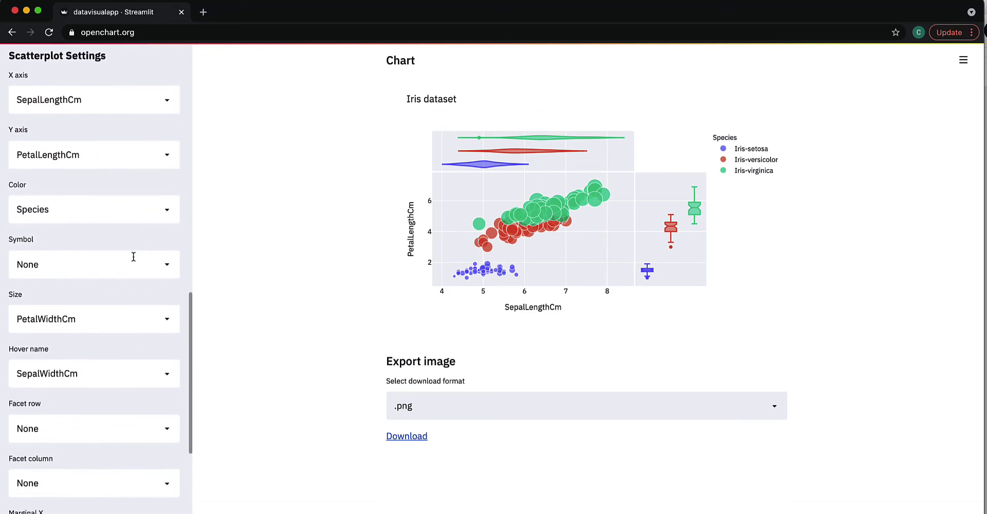
{"action": "scroll", "coordinate": [134, 258], "scroll_direction": "down", "scroll_amount": 5}
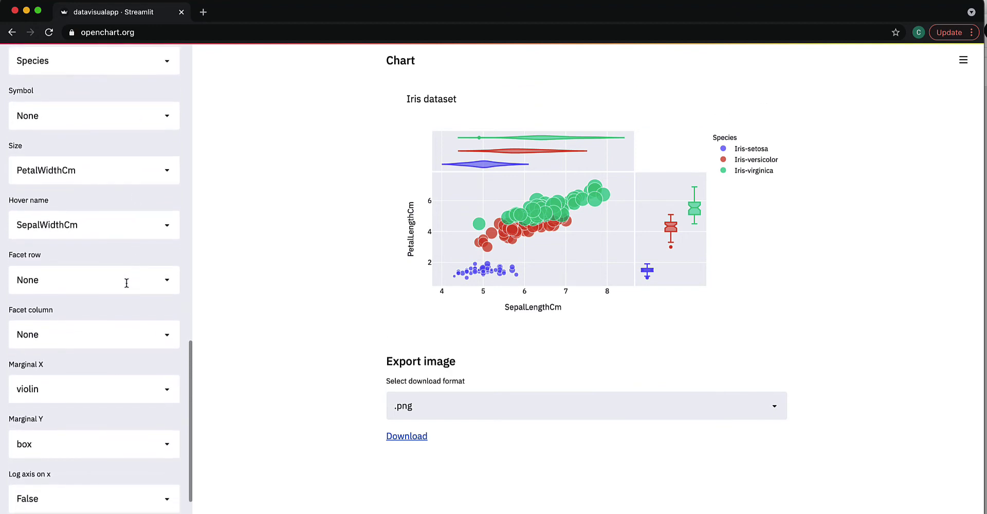
{"action": "scroll", "coordinate": [126, 283], "scroll_direction": "down", "scroll_amount": 3}
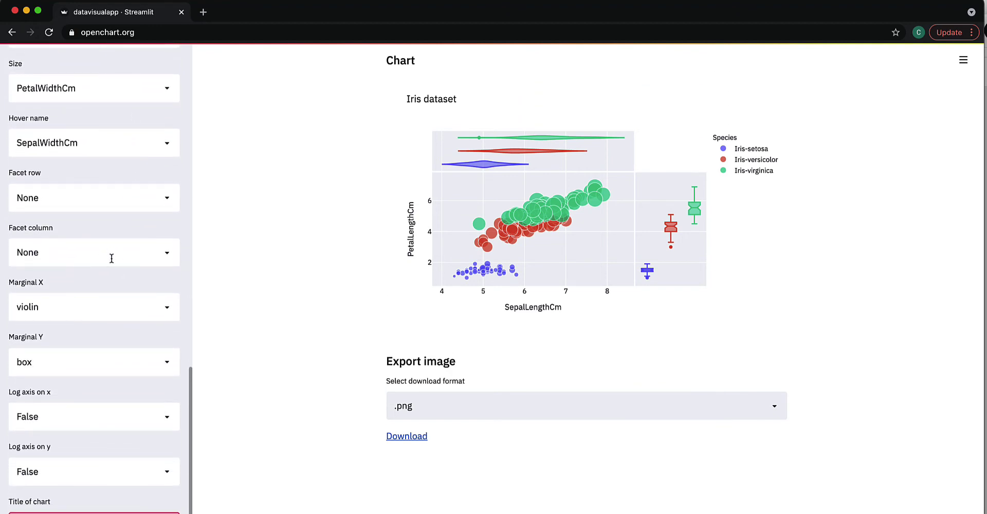
{"action": "left_click", "coordinate": [117, 198]}
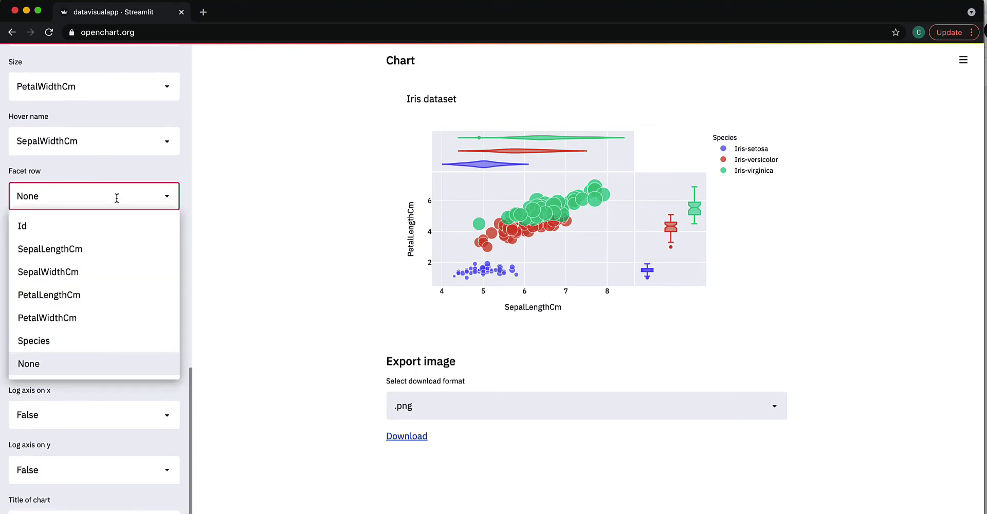
{"action": "left_click", "coordinate": [106, 341]}
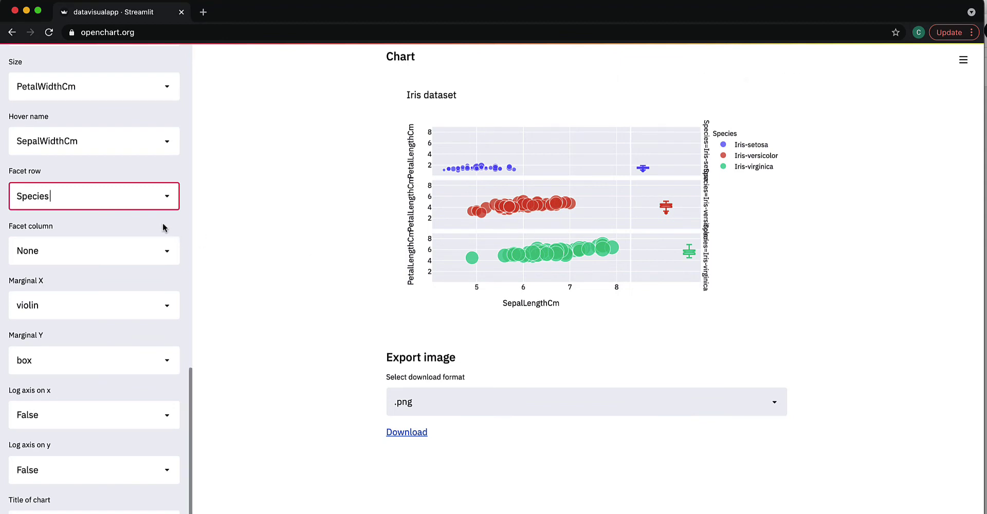
{"action": "left_click", "coordinate": [162, 196]}
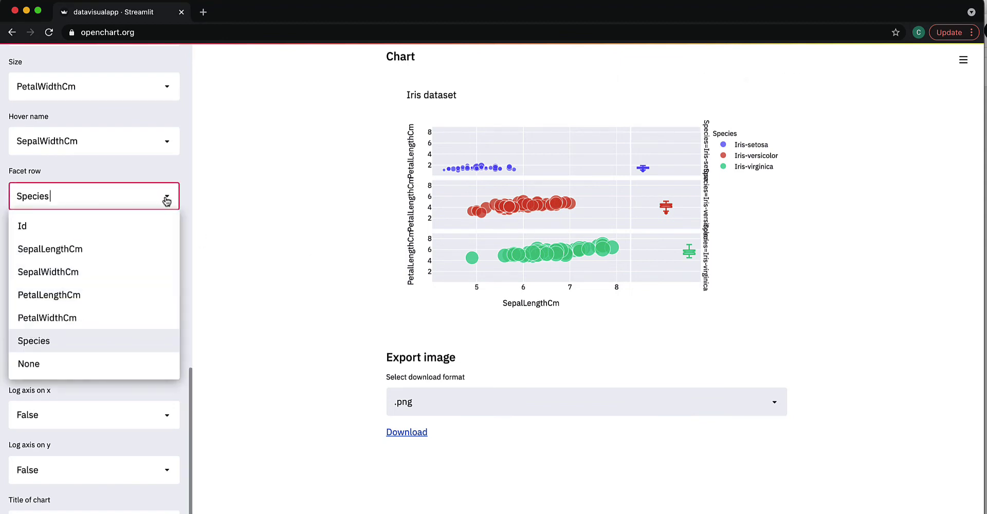
{"action": "left_click", "coordinate": [102, 363]}
Step: Try splitting the scatter plot into facet columns by Species, and return the facet column setting to None
{"action": "left_click", "coordinate": [117, 250]}
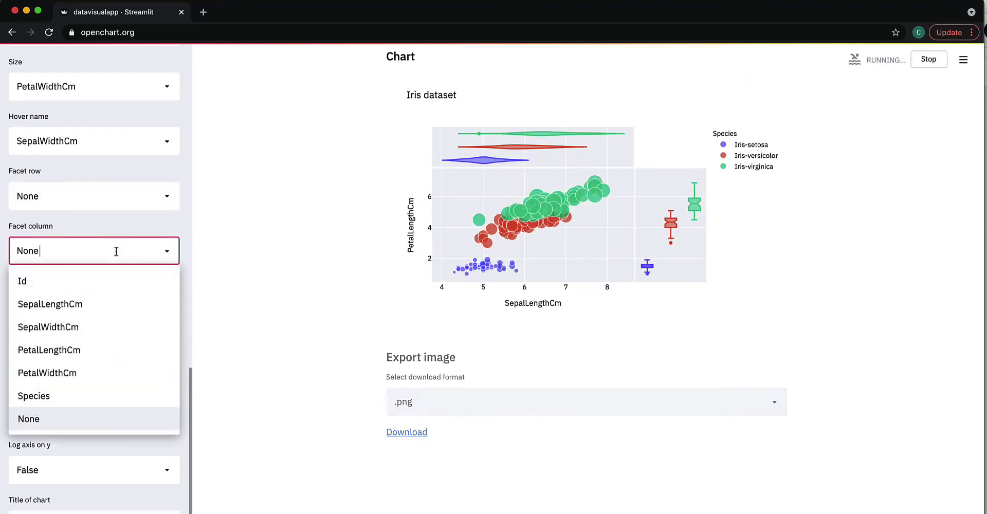
{"action": "left_click", "coordinate": [115, 397]}
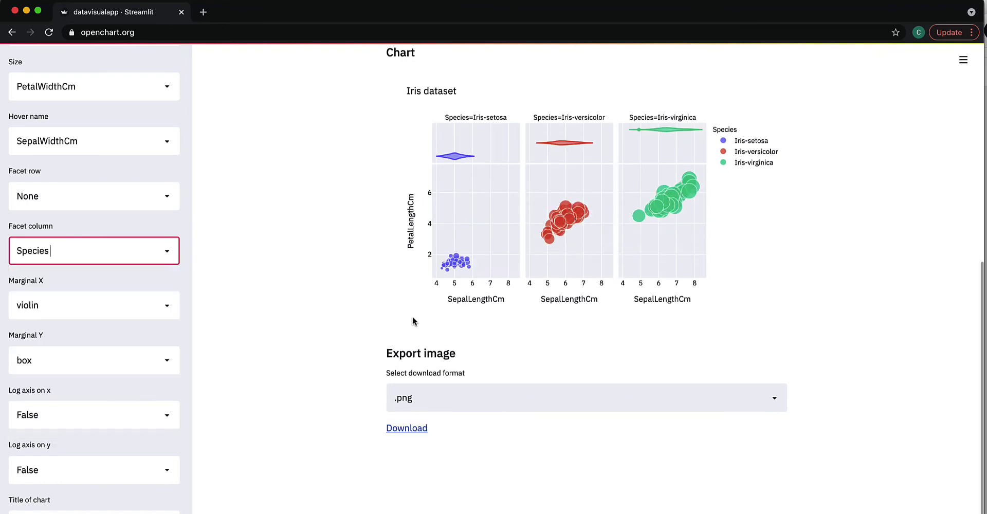
{"action": "left_click", "coordinate": [166, 252]}
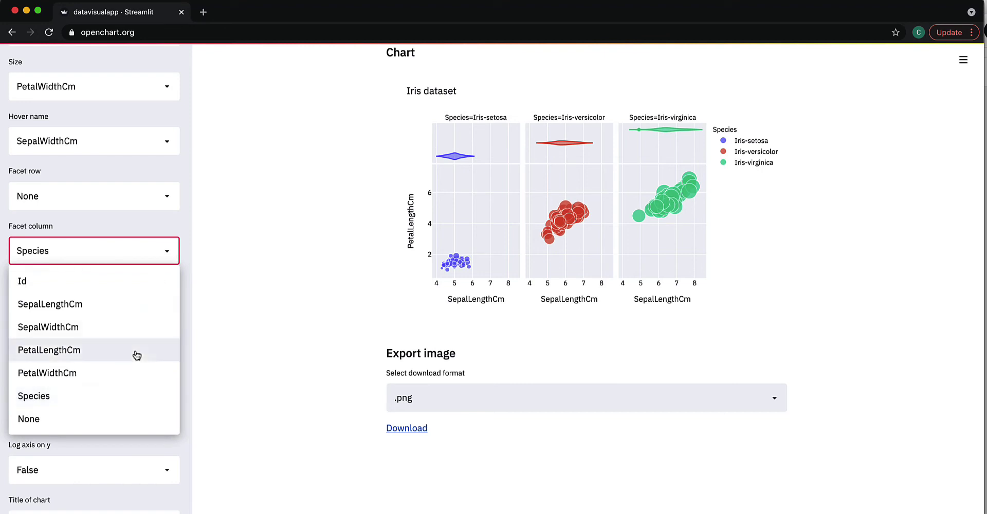
{"action": "left_click", "coordinate": [103, 415]}
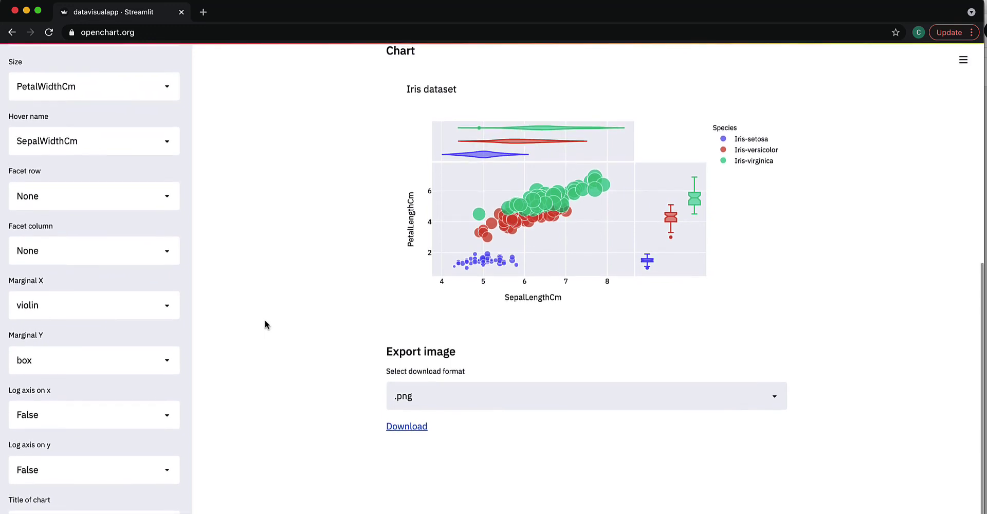
Step: Export the finished chart in .pdf format and open the downloaded image1.pdf
{"action": "scroll", "coordinate": [264, 320], "scroll_direction": "up", "scroll_amount": 2}
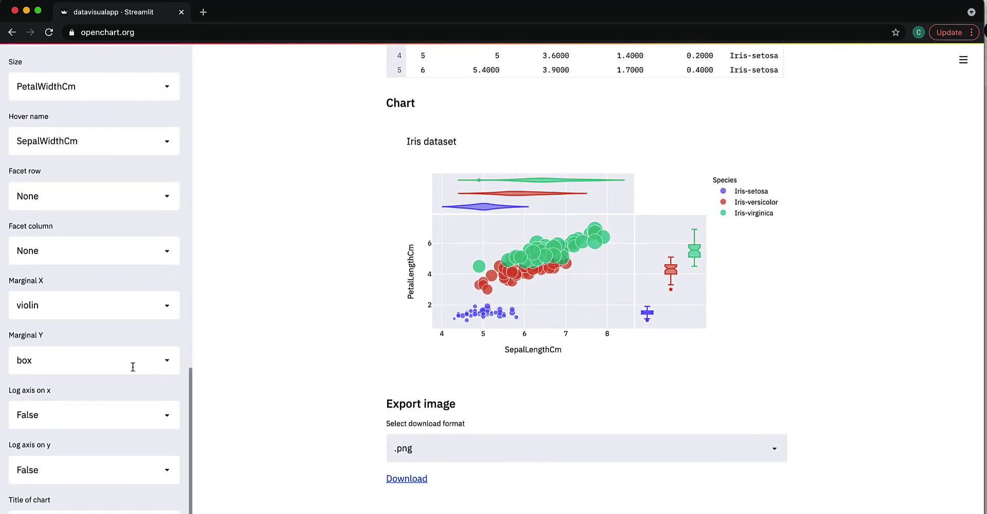
{"action": "scroll", "coordinate": [94, 370], "scroll_direction": "down", "scroll_amount": 2}
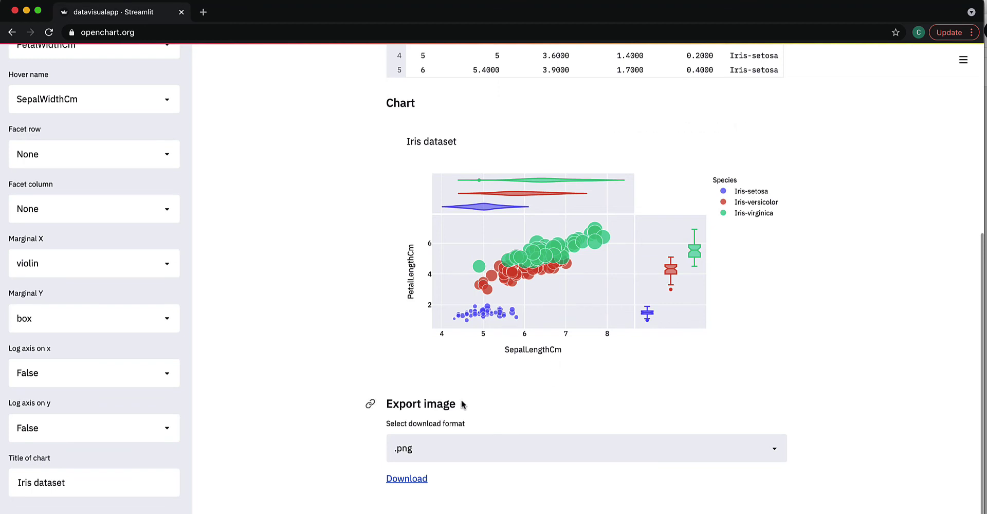
{"action": "scroll", "coordinate": [489, 403], "scroll_direction": "down", "scroll_amount": 2}
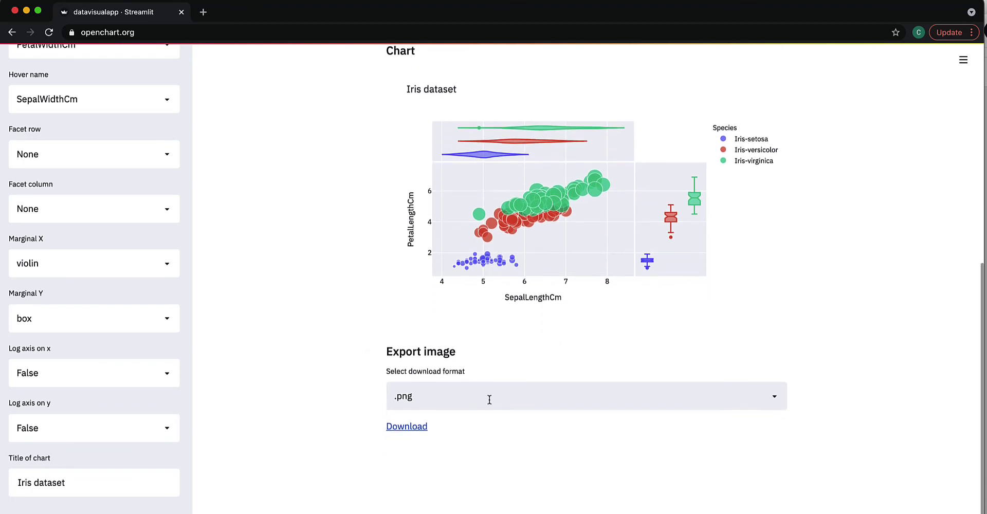
{"action": "left_click", "coordinate": [489, 400]}
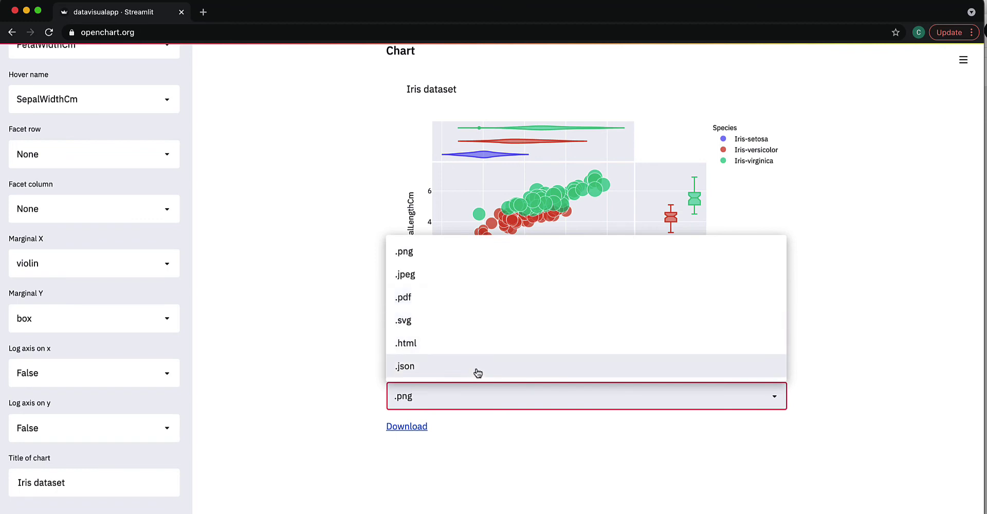
{"action": "left_click", "coordinate": [455, 306]}
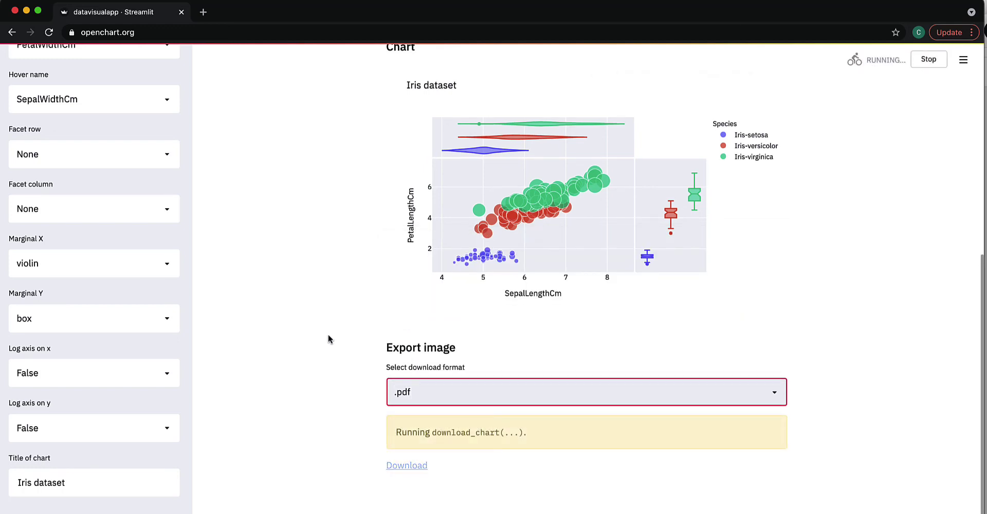
{"action": "left_click", "coordinate": [412, 430]}
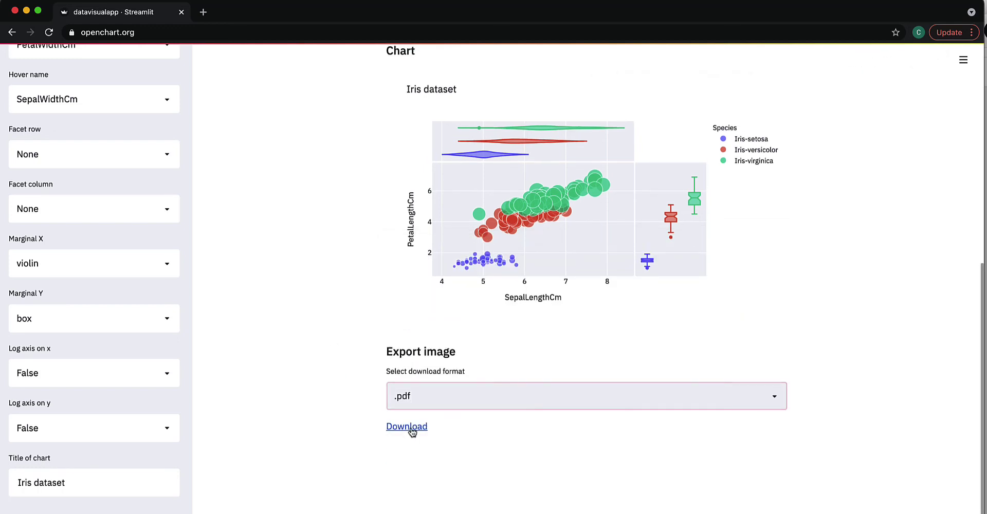
{"action": "left_click", "coordinate": [413, 431]}
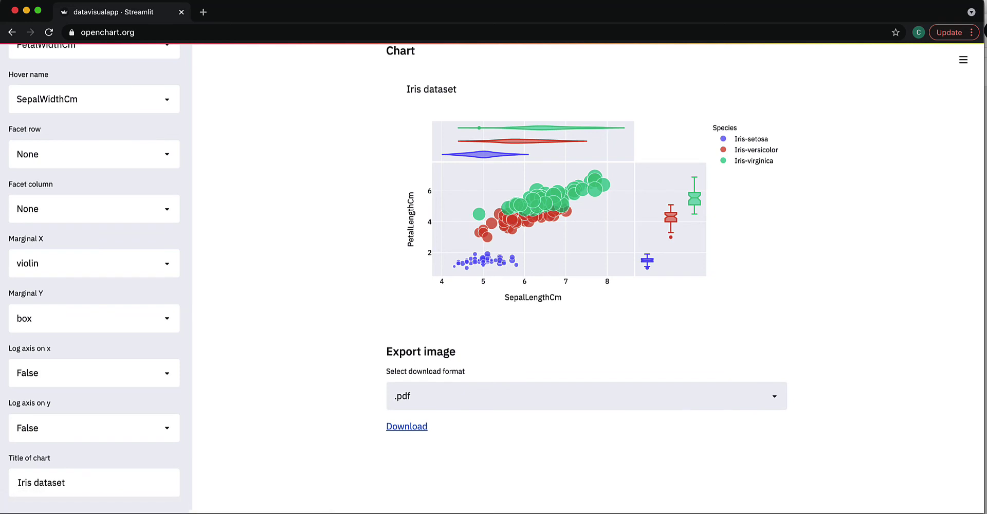
{"action": "left_click", "coordinate": [124, 513]}
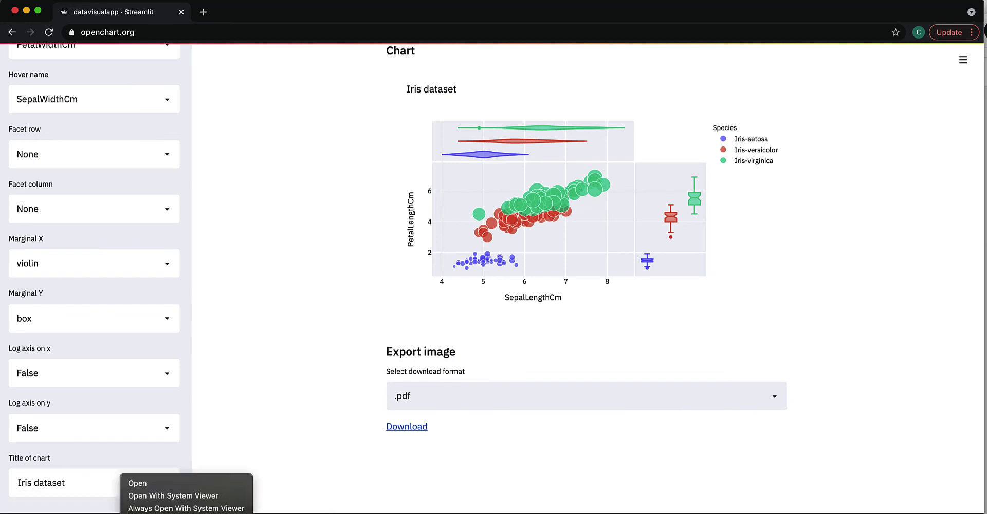
{"action": "left_click", "coordinate": [153, 486]}
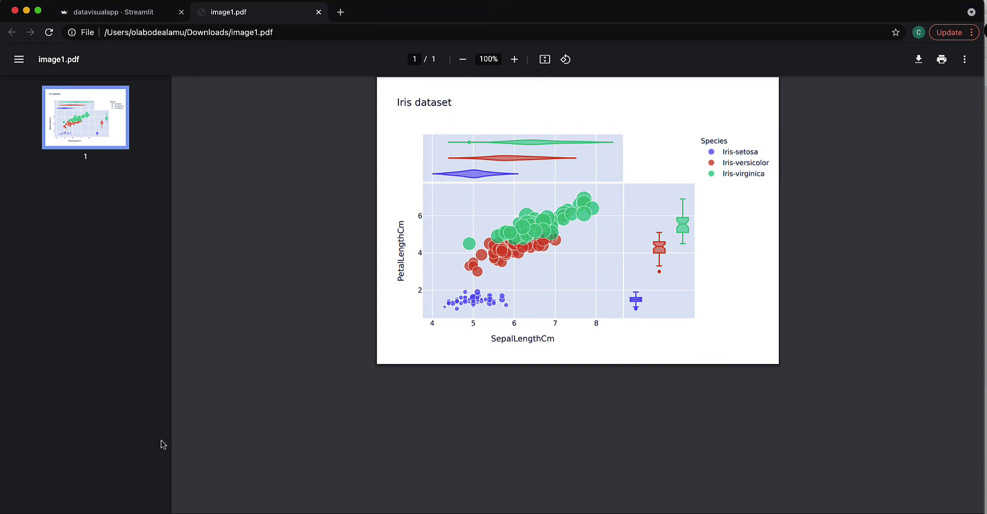
Step: Return to the chart app, export the chart in .html format and open the downloaded image1.html
{"action": "left_click", "coordinate": [123, 9]}
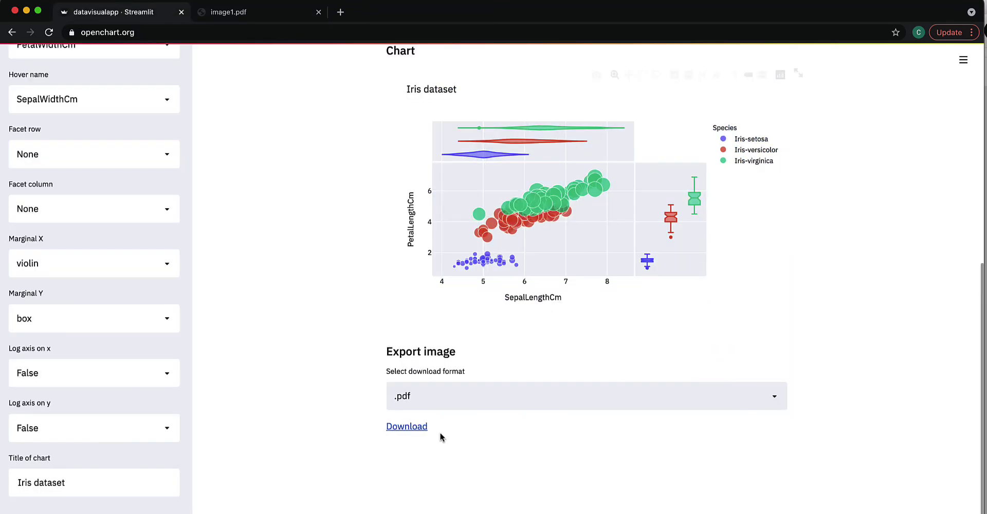
{"action": "left_click", "coordinate": [443, 400]}
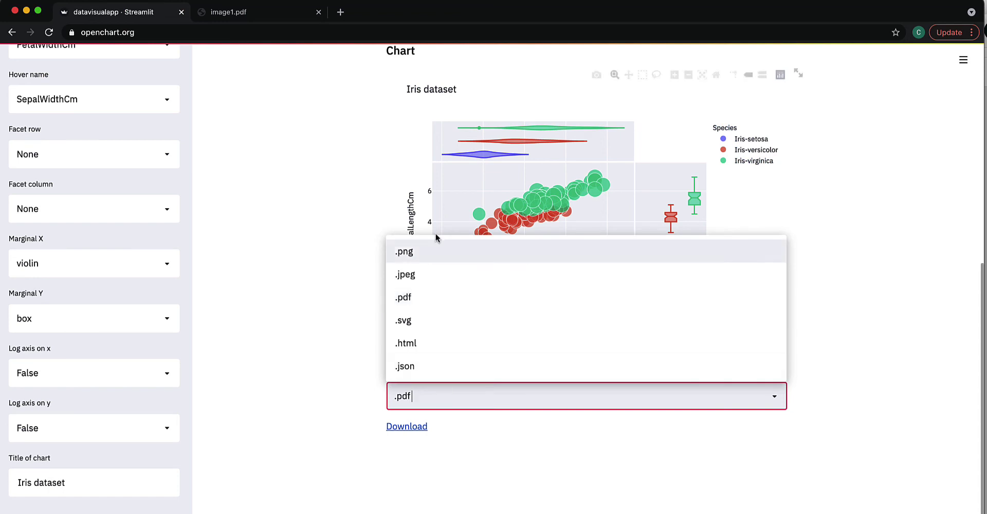
{"action": "left_click", "coordinate": [436, 344]}
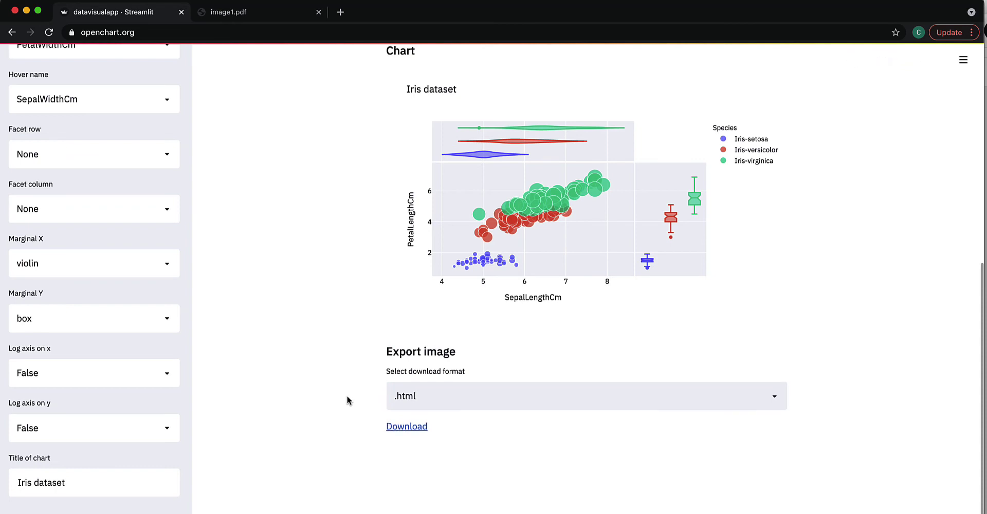
{"action": "left_click", "coordinate": [425, 430]}
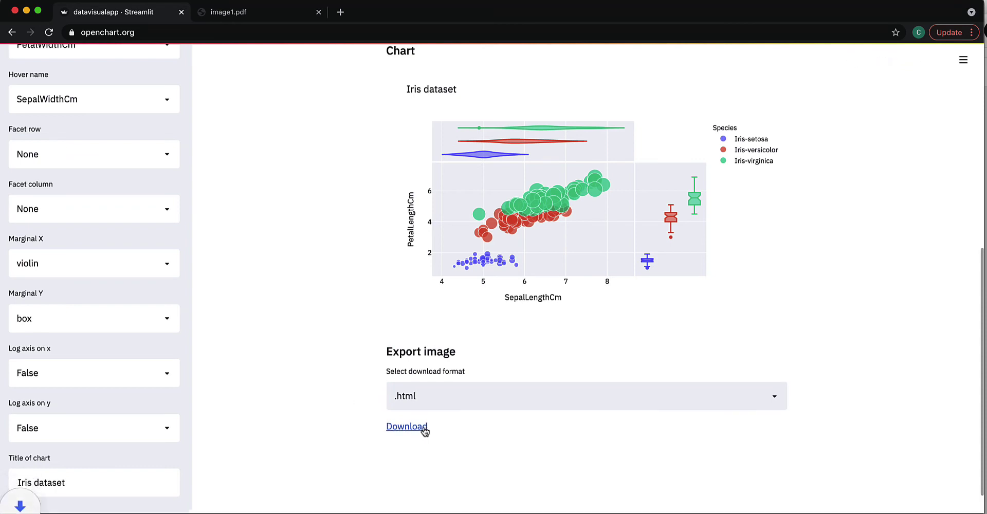
{"action": "left_click", "coordinate": [146, 512]}
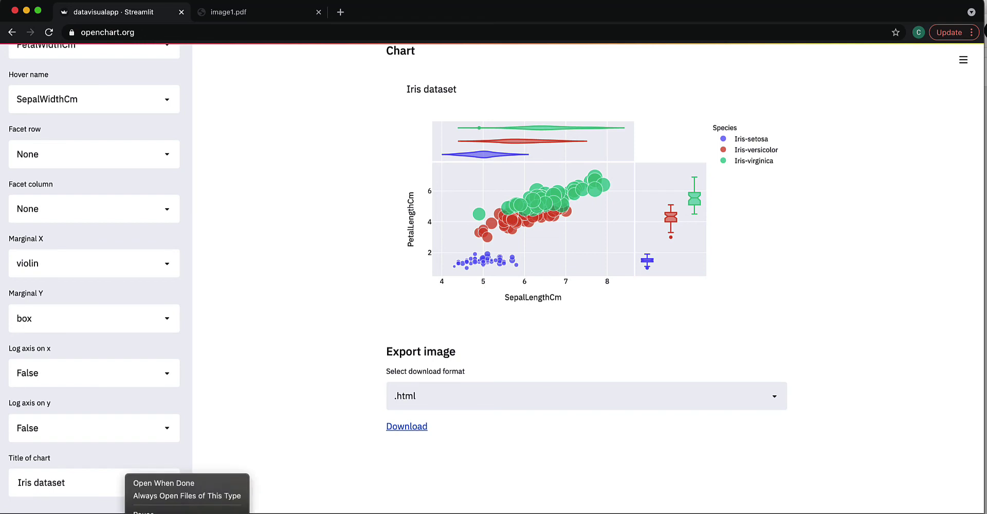
{"action": "left_click", "coordinate": [176, 485]}
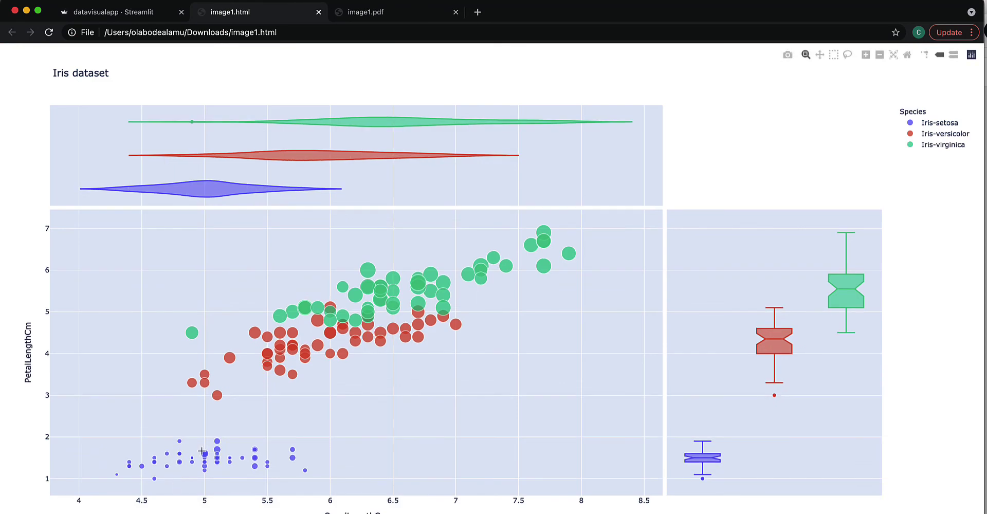
Step: Check the interactive tooltips of the data points and marginal plots in image1.html
{"action": "mouse_move", "coordinate": [219, 198]}
{"action": "mouse_move", "coordinate": [689, 463]}
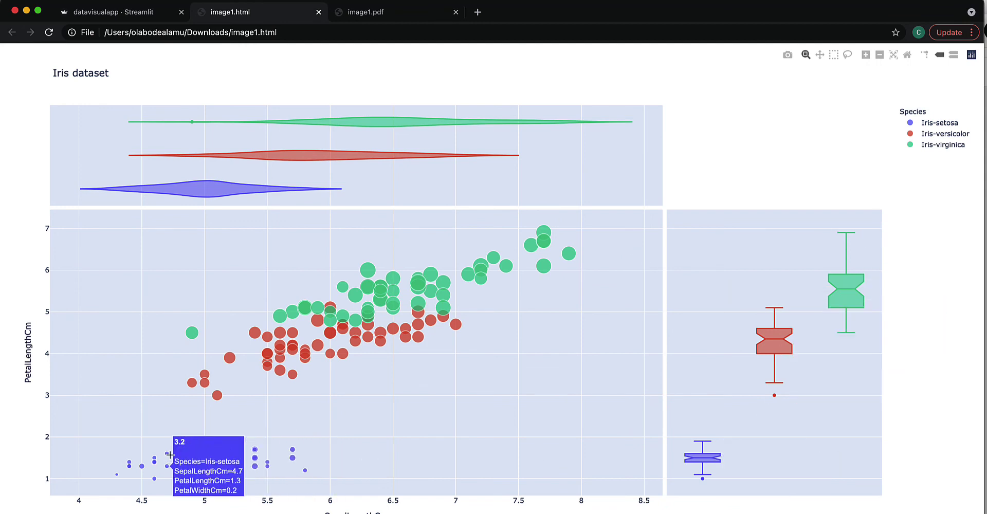
{"action": "mouse_move", "coordinate": [385, 337]}
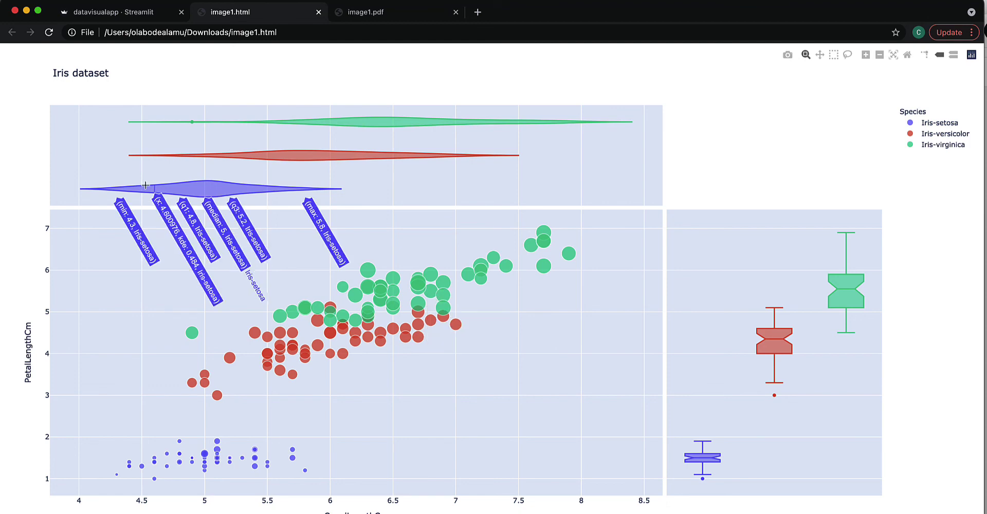
Step: View the exported image1.pdf for comparison with the HTML version and return to the chart app
{"action": "left_click", "coordinate": [379, 17]}
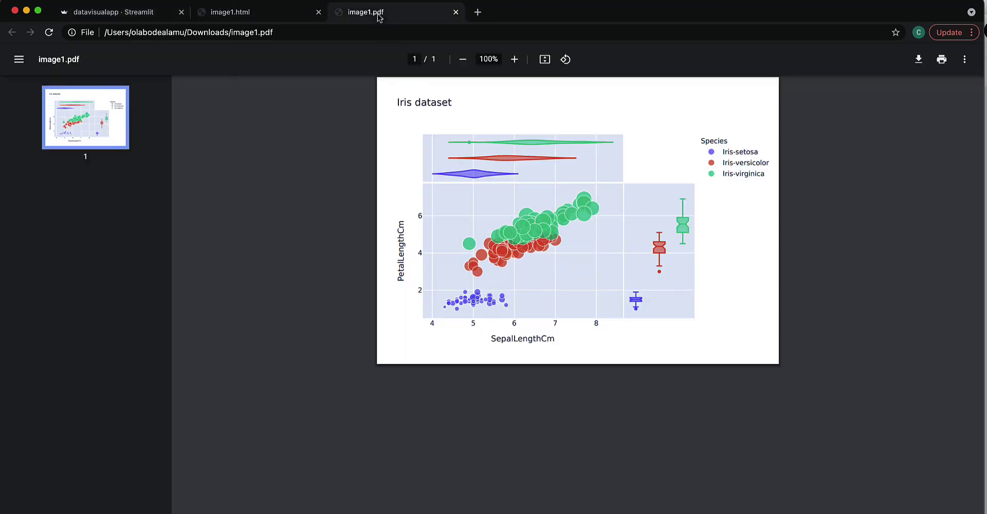
{"action": "left_click", "coordinate": [289, 21]}
{"action": "left_click", "coordinate": [132, 20]}
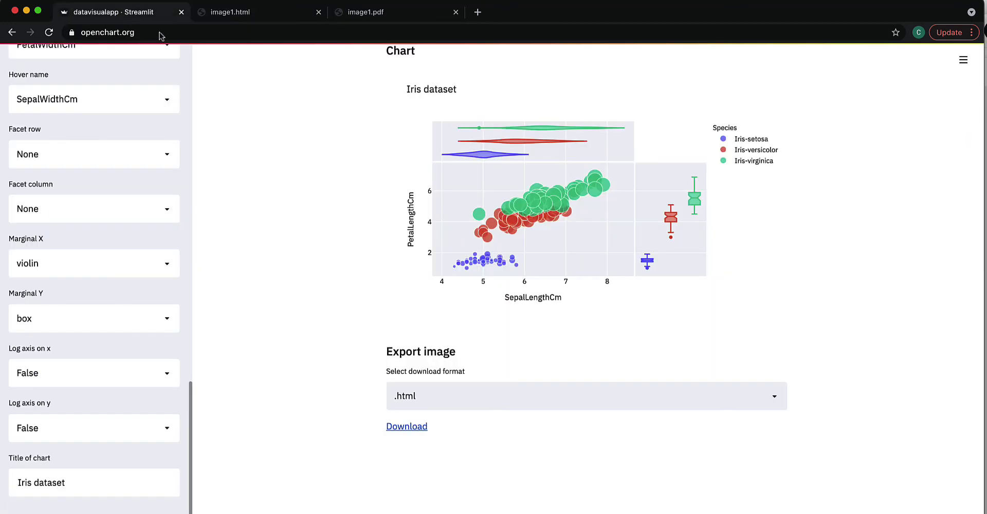
Step: Try the ggplot2 theme and the seaborn theme on the Iris scatter plot
{"action": "scroll", "coordinate": [266, 125], "scroll_direction": "up", "scroll_amount": 8}
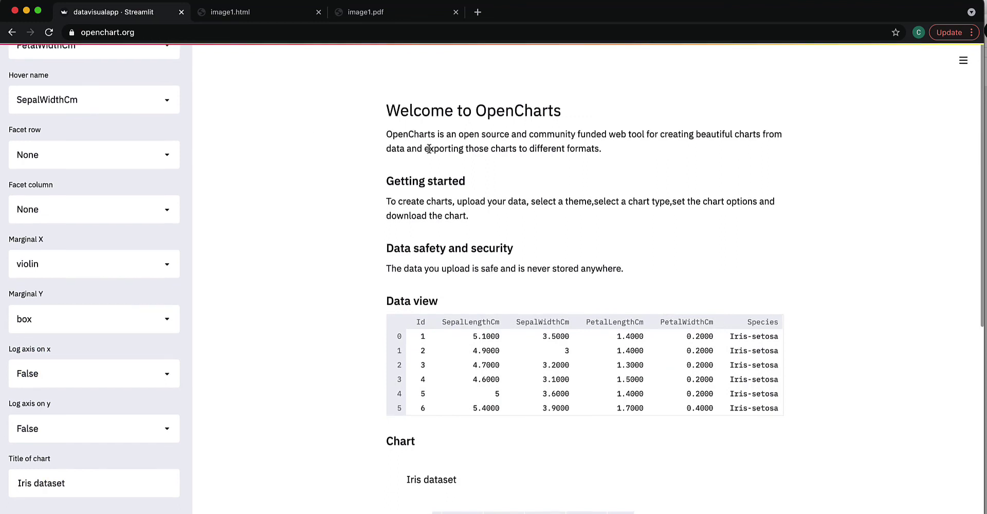
{"action": "scroll", "coordinate": [129, 189], "scroll_direction": "up", "scroll_amount": 10}
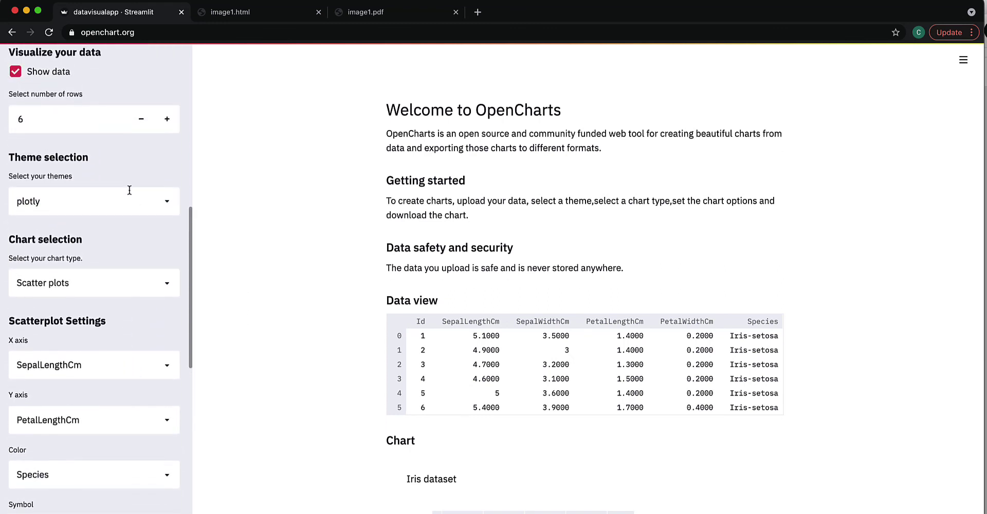
{"action": "scroll", "coordinate": [130, 190], "scroll_direction": "up", "scroll_amount": 2}
{"action": "scroll", "coordinate": [128, 192], "scroll_direction": "down", "scroll_amount": 3}
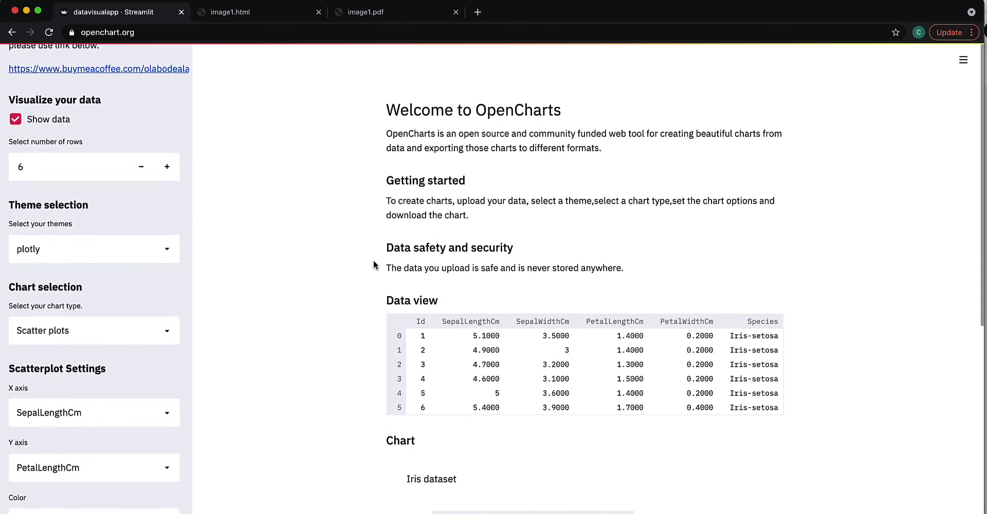
{"action": "scroll", "coordinate": [374, 265], "scroll_direction": "down", "scroll_amount": 5}
{"action": "scroll", "coordinate": [374, 265], "scroll_direction": "down", "scroll_amount": 2}
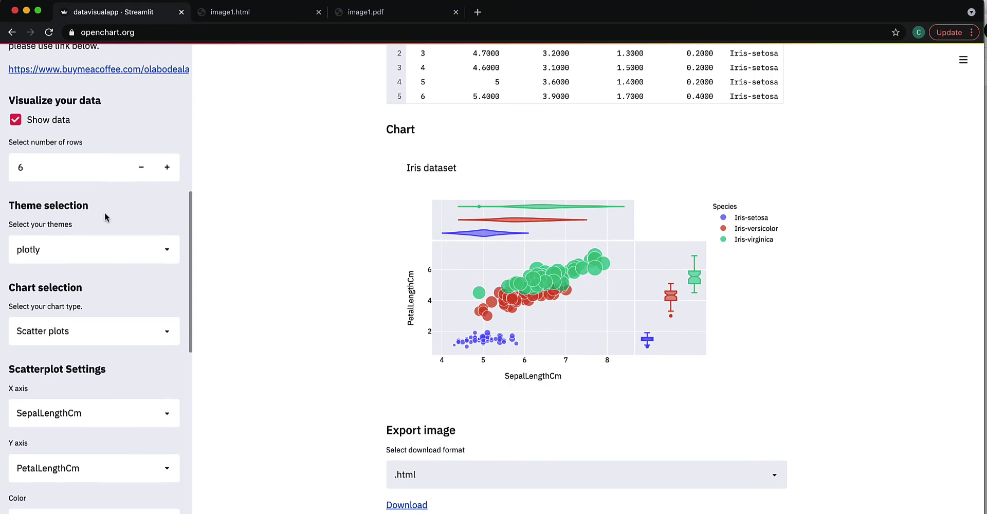
{"action": "scroll", "coordinate": [105, 216], "scroll_direction": "up", "scroll_amount": 3}
{"action": "scroll", "coordinate": [105, 216], "scroll_direction": "down", "scroll_amount": 5}
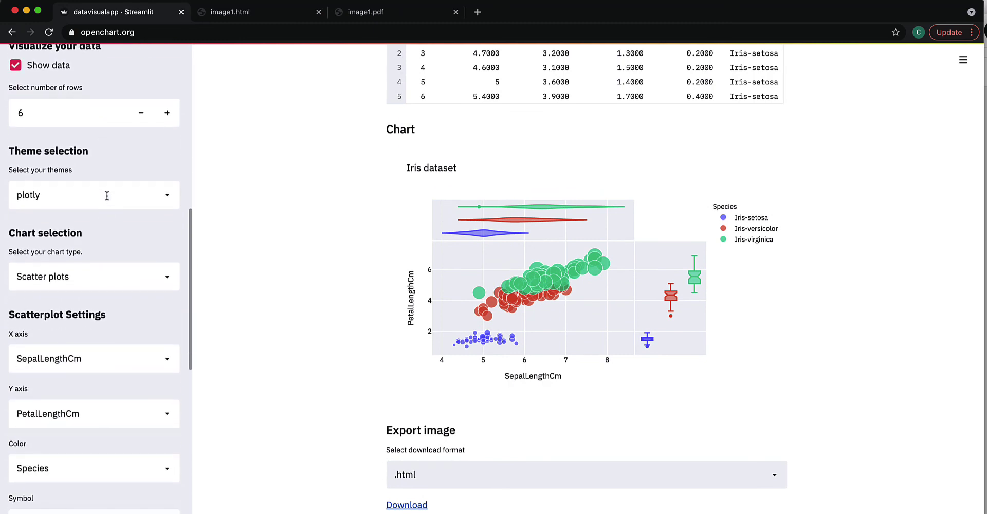
{"action": "left_click", "coordinate": [107, 195]}
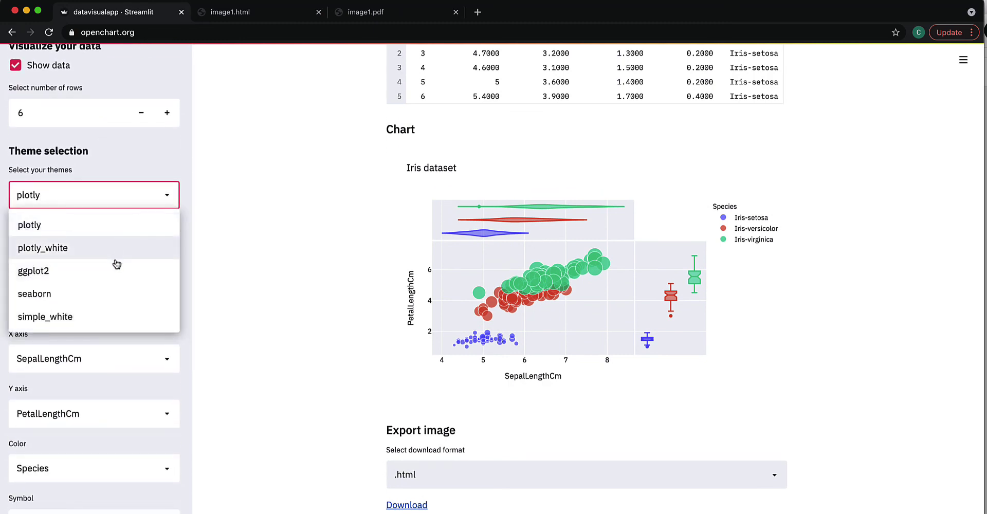
{"action": "left_click", "coordinate": [116, 270]}
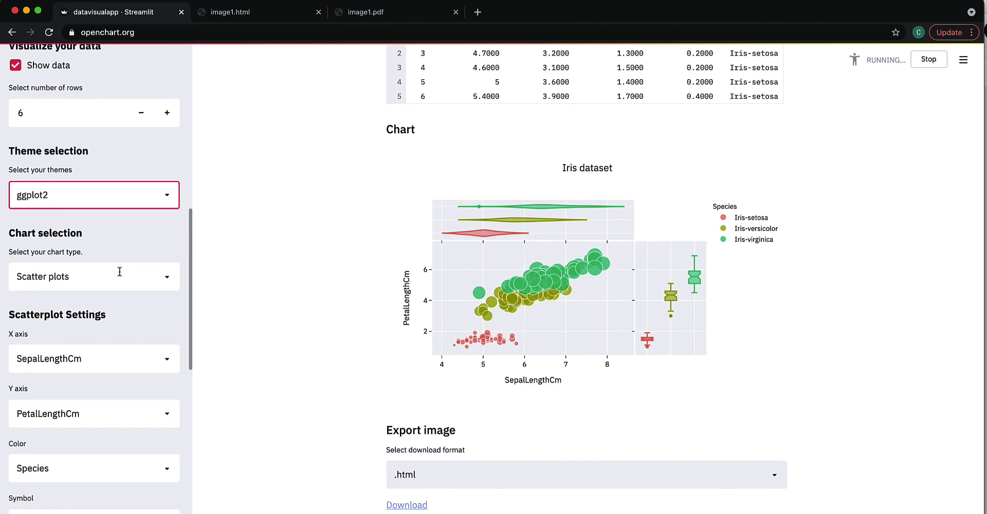
{"action": "left_click", "coordinate": [124, 199]}
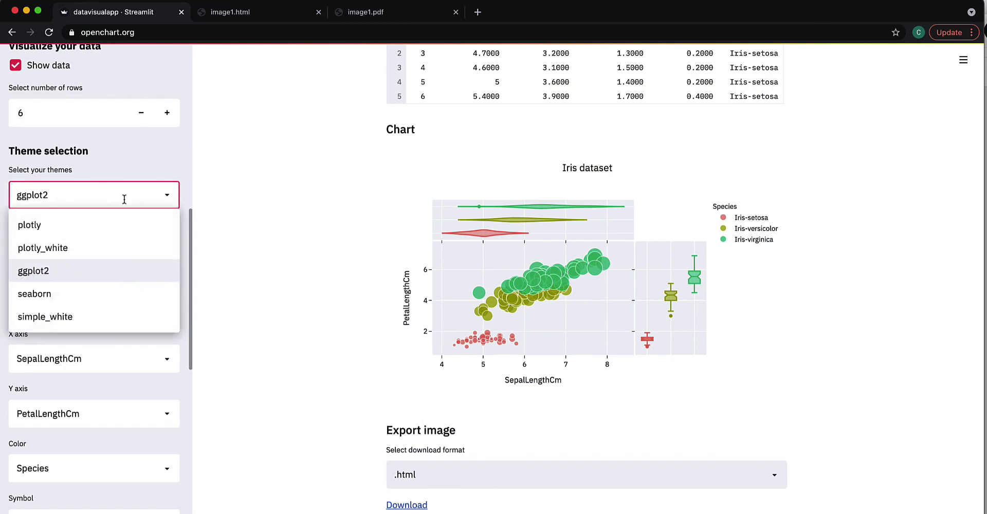
{"action": "left_click", "coordinate": [119, 299]}
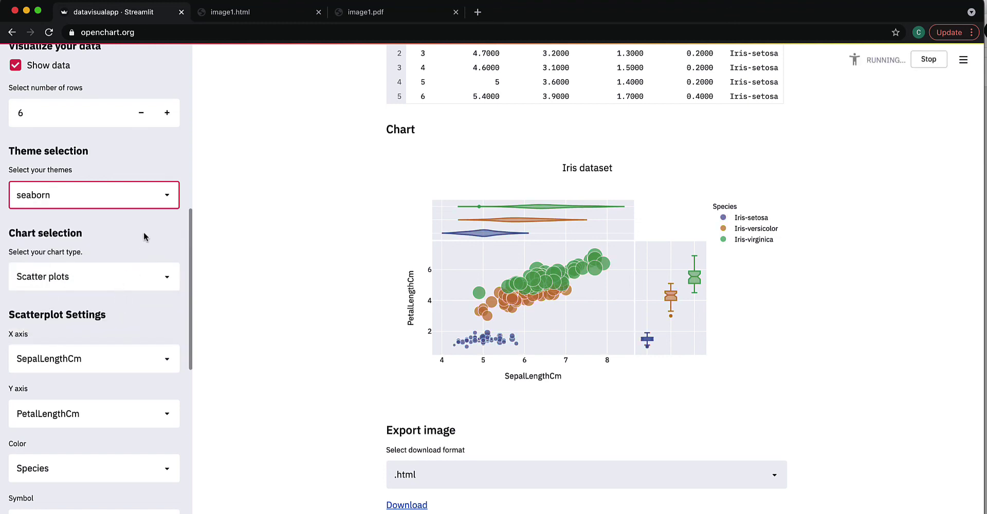
Step: Try the simple_white theme and the plotly_white theme on the Iris scatter plot
{"action": "left_click", "coordinate": [132, 194]}
{"action": "left_click", "coordinate": [125, 322]}
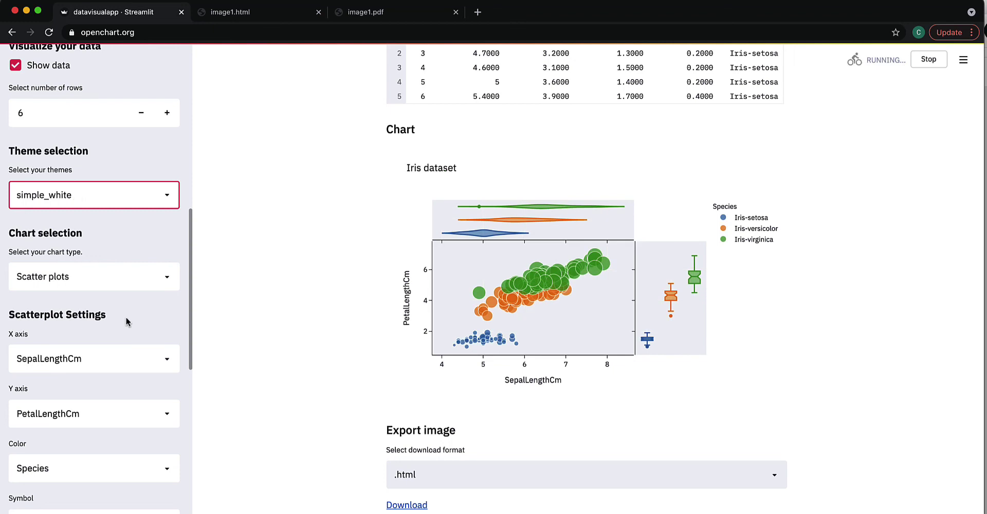
{"action": "left_click", "coordinate": [129, 197]}
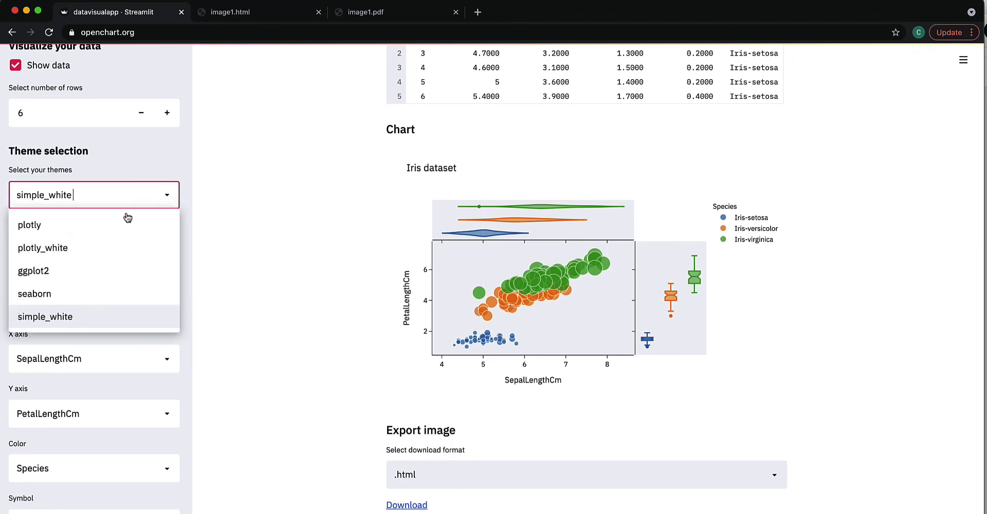
{"action": "left_click", "coordinate": [122, 249]}
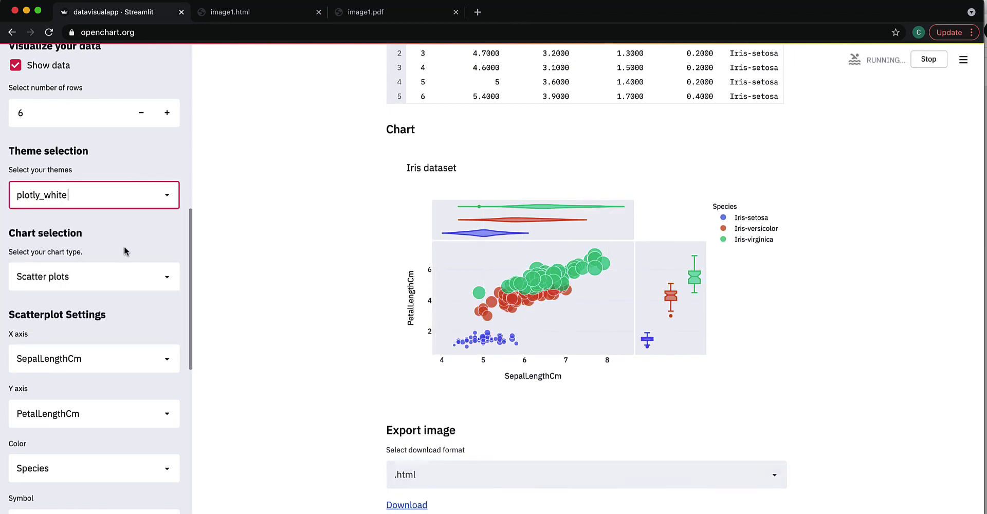
Step: Set the chart theme to seaborn and review the restyled Iris scatter plot
{"action": "left_click", "coordinate": [120, 196]}
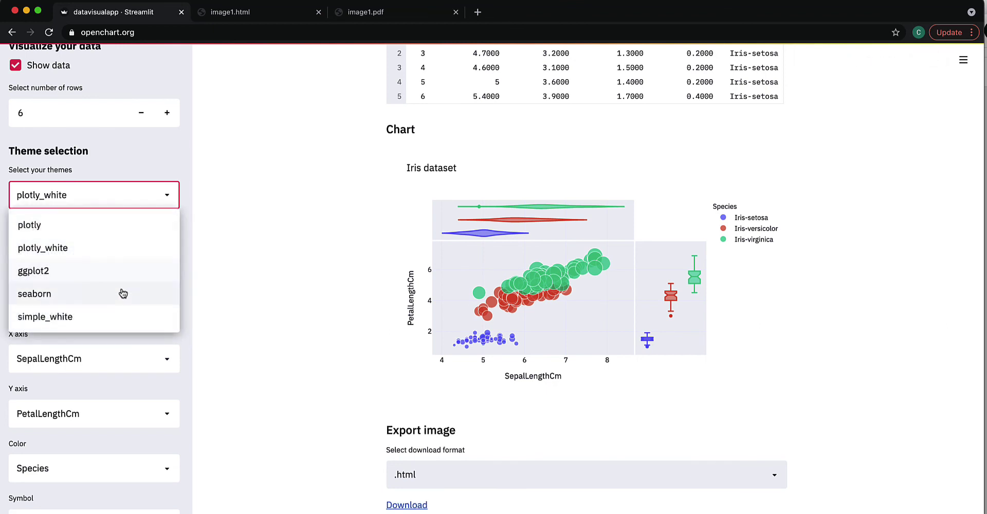
{"action": "left_click", "coordinate": [121, 293]}
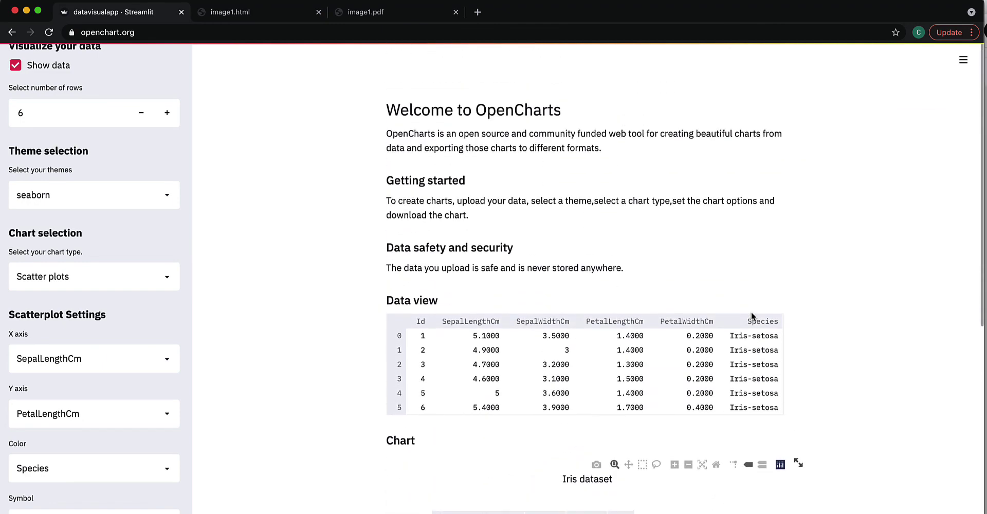
{"action": "scroll", "coordinate": [752, 316], "scroll_direction": "down", "scroll_amount": 5}
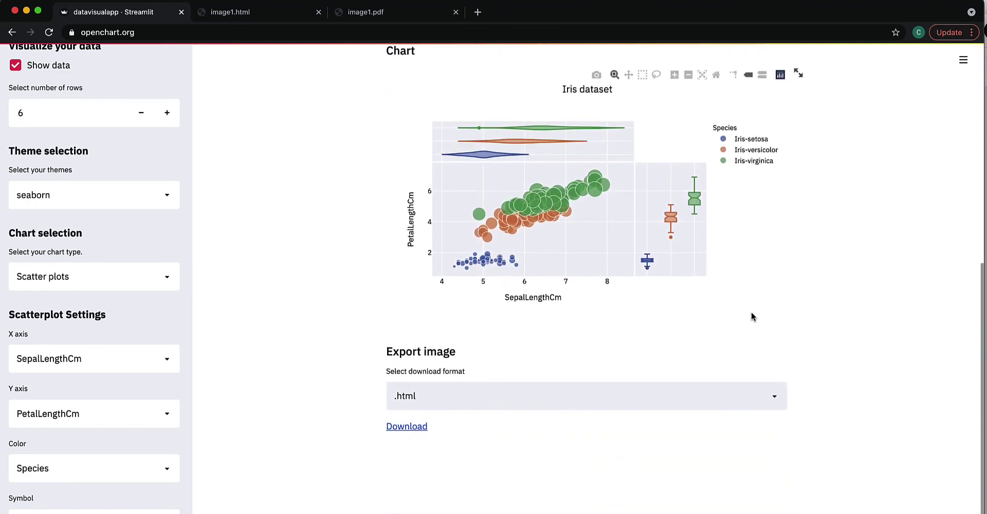
{"action": "scroll", "coordinate": [752, 316], "scroll_direction": "up", "scroll_amount": 8}
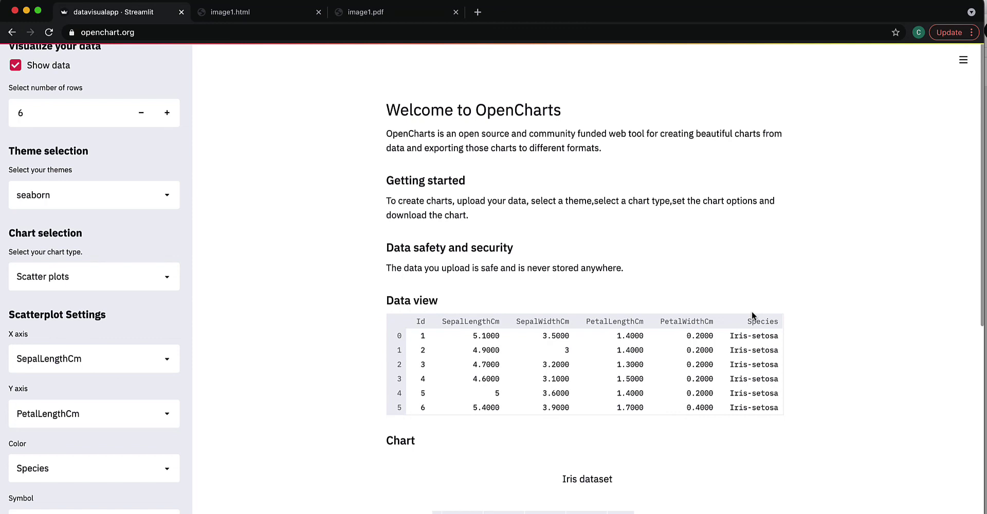